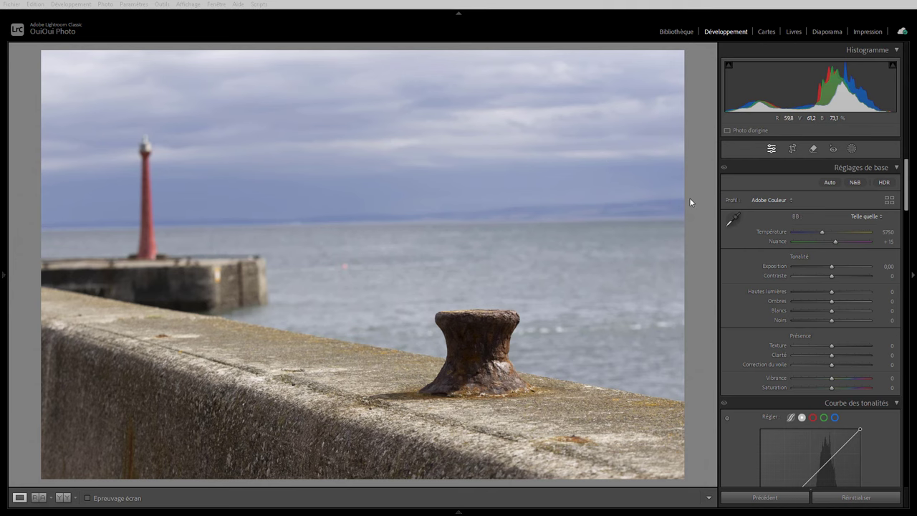
Step: Set the removal tool to plain Remove mode with Basée sur l'objet unchecked, after trying Clone and Heal
{"action": "left_click", "coordinate": [813, 149]}
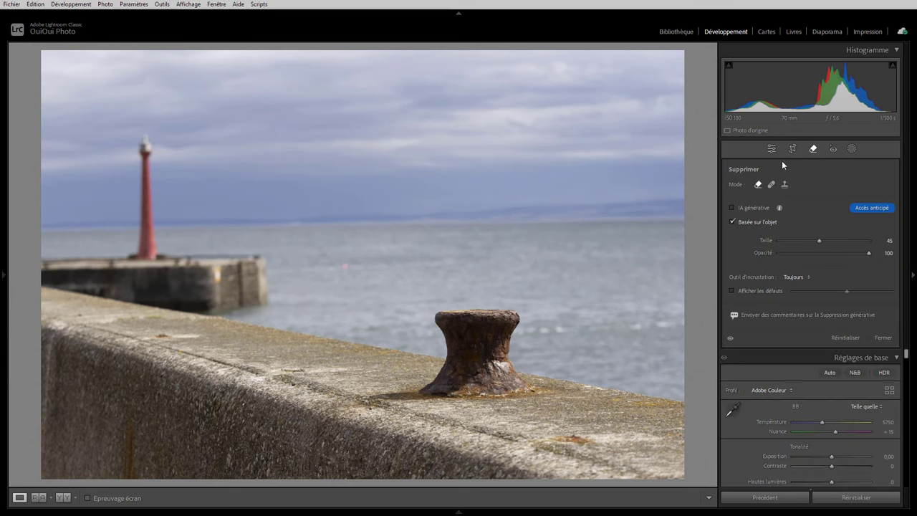
{"action": "left_click", "coordinate": [785, 185]}
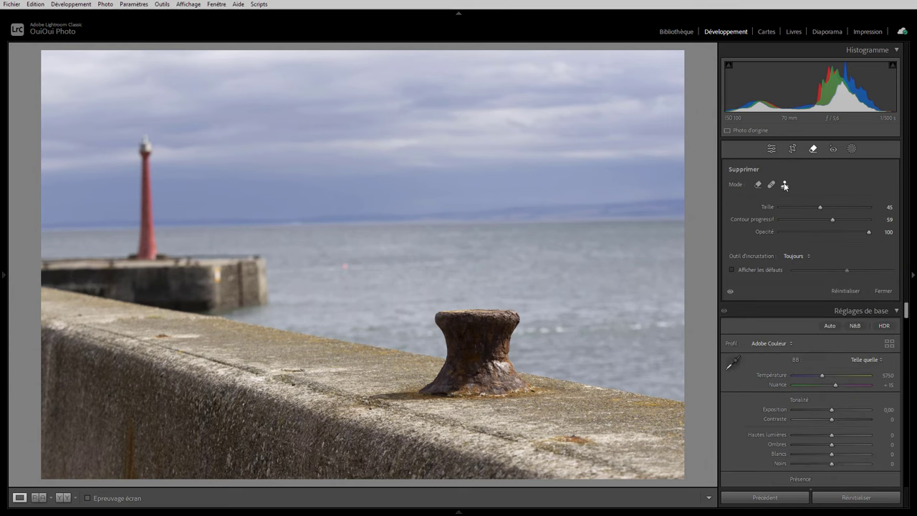
{"action": "left_click", "coordinate": [772, 186]}
{"action": "left_click", "coordinate": [759, 185]}
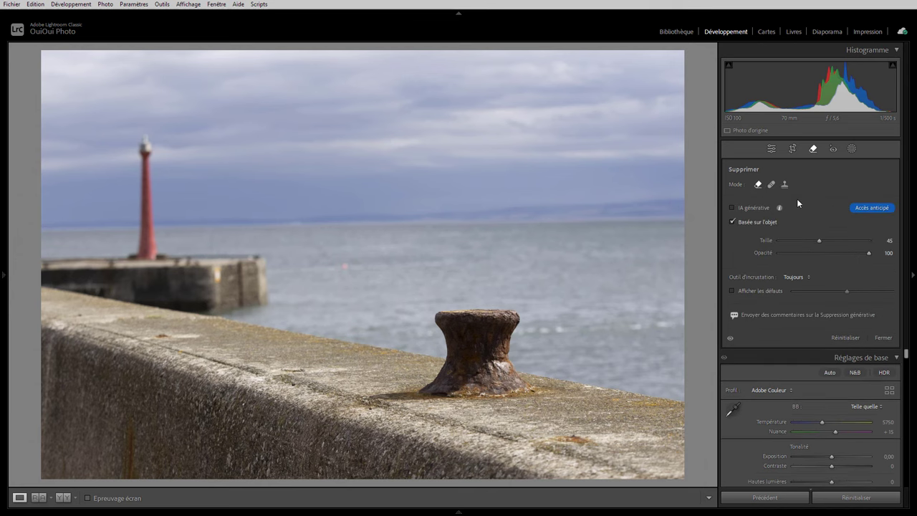
{"action": "left_click", "coordinate": [731, 221]}
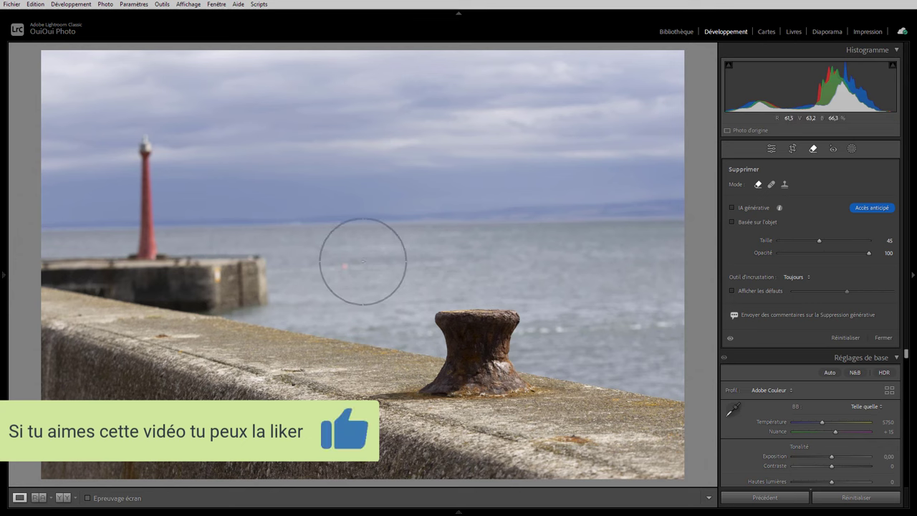
Step: Erase the red speck on the sea near the pier with a size-12 brush
{"action": "left_click_drag", "start_coordinate": [819, 241], "coordinate": [789, 241]}
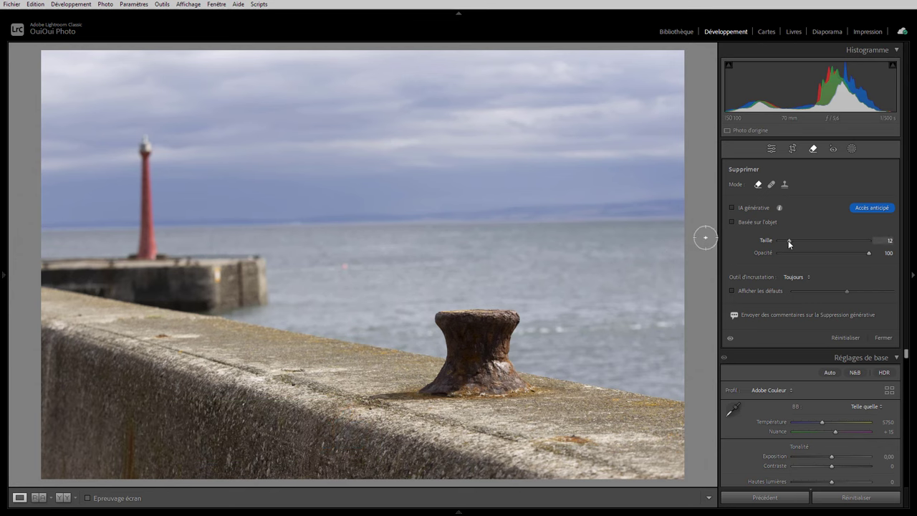
{"action": "left_click", "coordinate": [343, 266]}
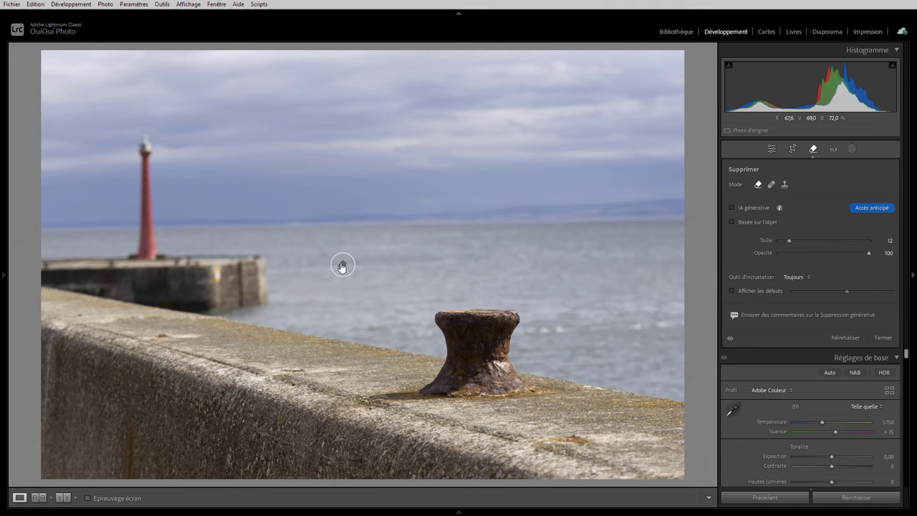
{"action": "left_click", "coordinate": [342, 265]}
{"action": "key", "text": "Escape"}
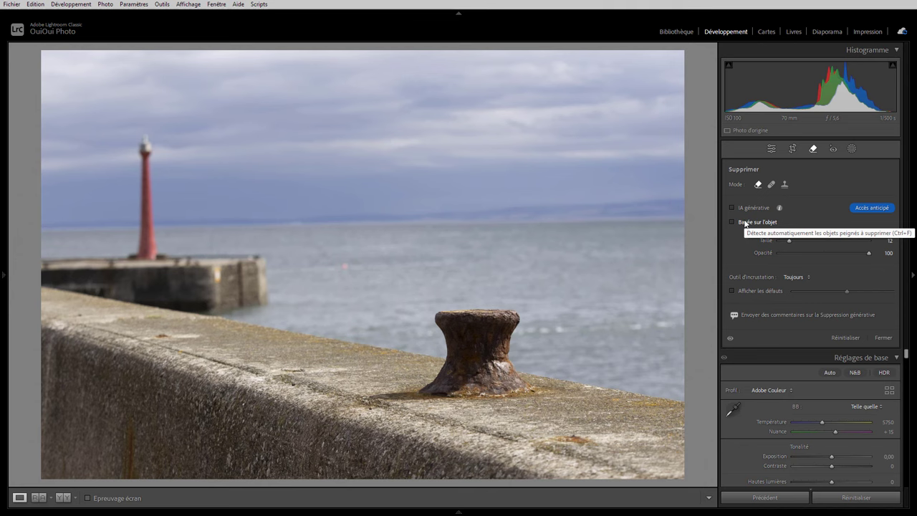
Step: Paint the rusty bollard with object-aware removal, trim the wall-top mask with Soustr., and apply
{"action": "left_click", "coordinate": [745, 223]}
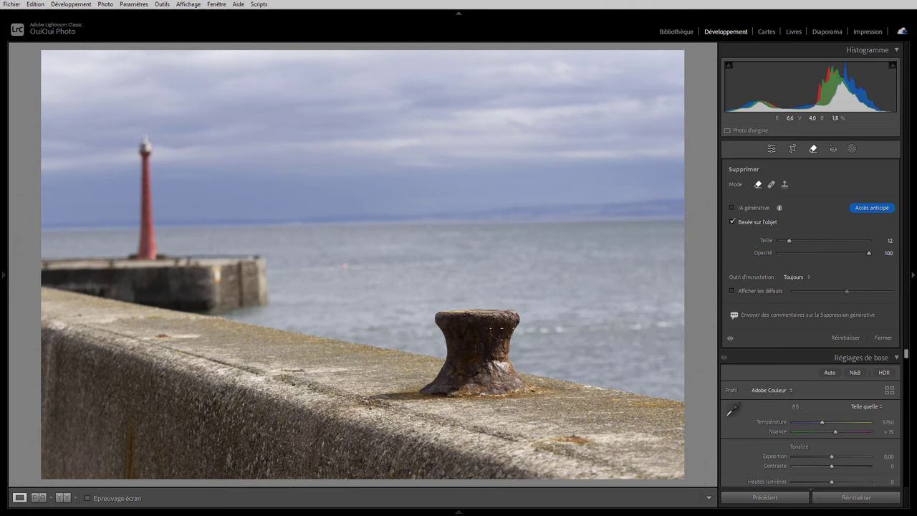
{"action": "left_click_drag", "start_coordinate": [788, 240], "coordinate": [821, 241]}
{"action": "mouse_move", "coordinate": [455, 330]}
{"action": "left_mouse_down"}
{"action": "mouse_move", "coordinate": [431, 380]}
{"action": "mouse_move", "coordinate": [348, 387]}
{"action": "left_mouse_up"}
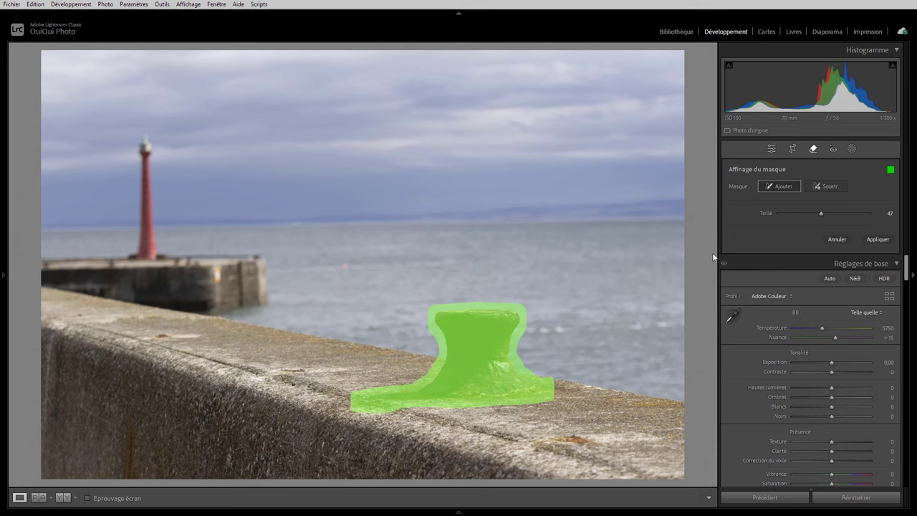
{"action": "left_click_drag", "start_coordinate": [819, 213], "coordinate": [788, 214]}
{"action": "left_click_drag", "start_coordinate": [545, 387], "coordinate": [641, 376]}
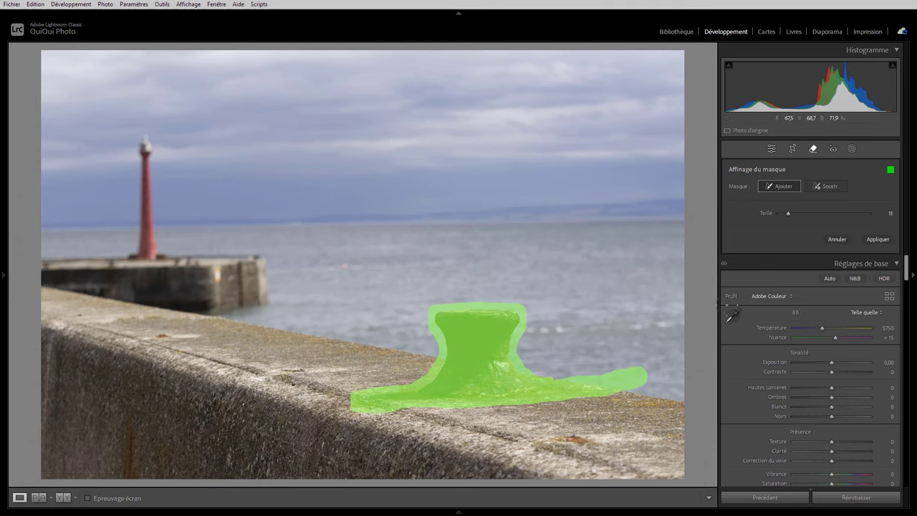
{"action": "left_click", "coordinate": [818, 187]}
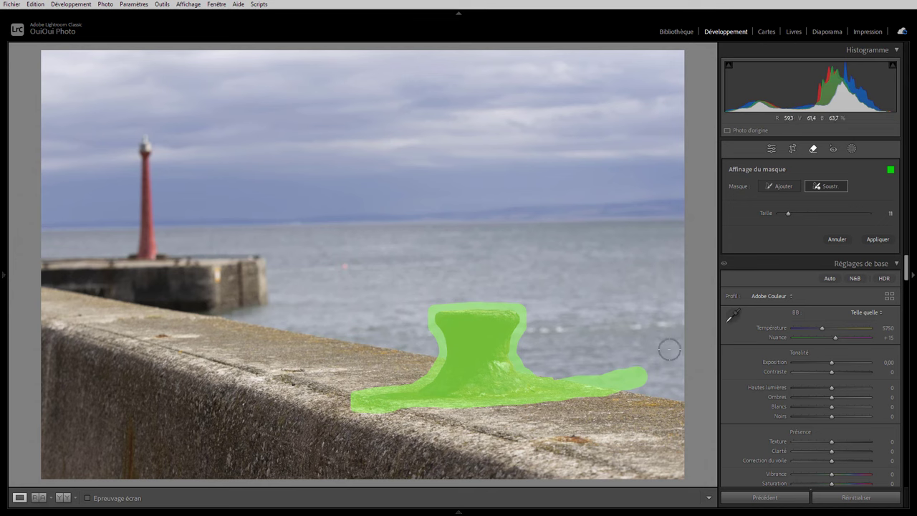
{"action": "mouse_move", "coordinate": [647, 371]}
{"action": "left_mouse_down"}
{"action": "mouse_move", "coordinate": [590, 370]}
{"action": "mouse_move", "coordinate": [657, 370]}
{"action": "mouse_move", "coordinate": [592, 387]}
{"action": "mouse_move", "coordinate": [583, 402]}
{"action": "left_mouse_up"}
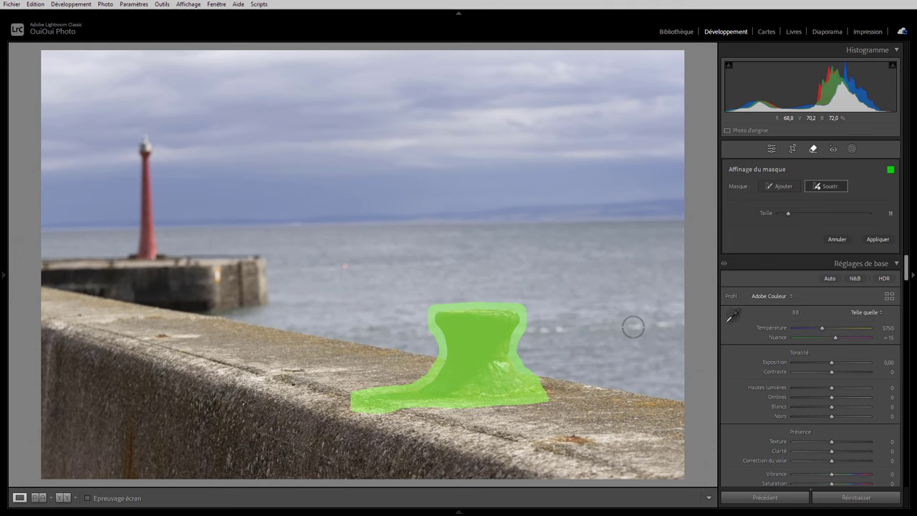
{"action": "left_click", "coordinate": [880, 240]}
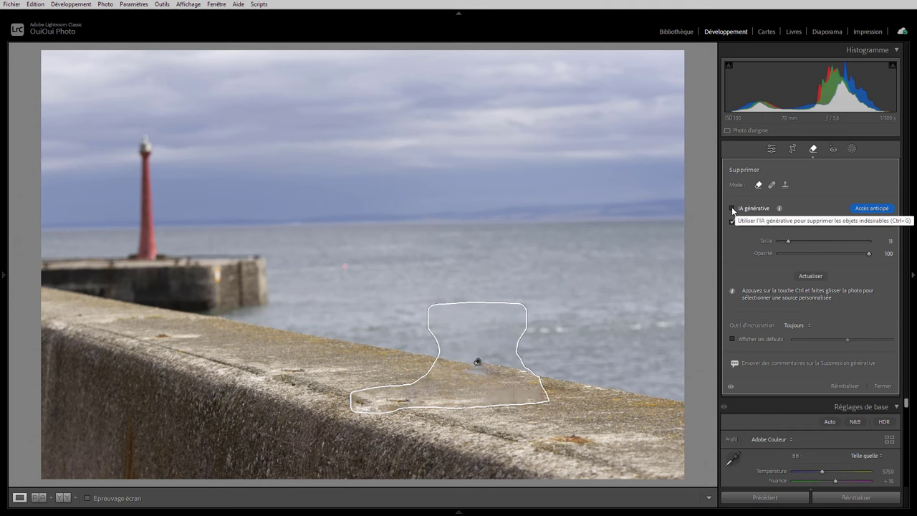
Step: Regenerate the bollard fill with IA générative and pick variant 3/3
{"action": "left_click", "coordinate": [732, 208]}
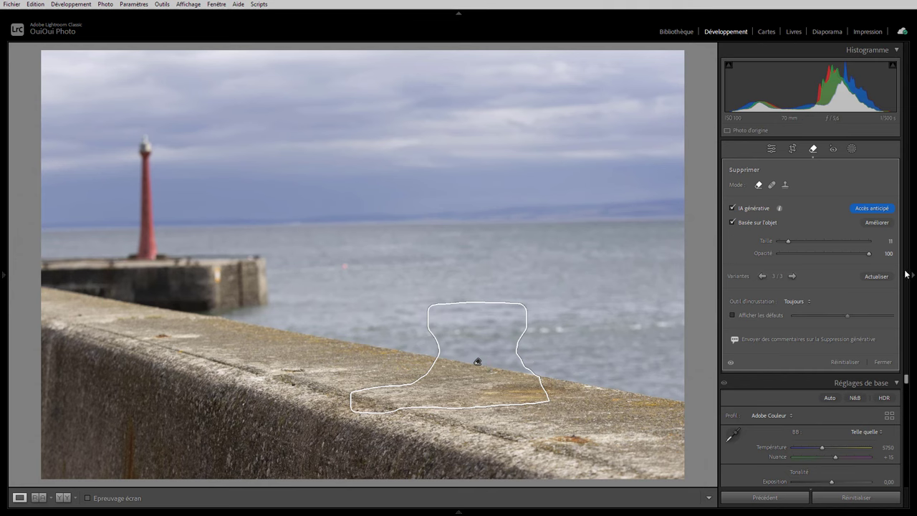
{"action": "left_click", "coordinate": [878, 276]}
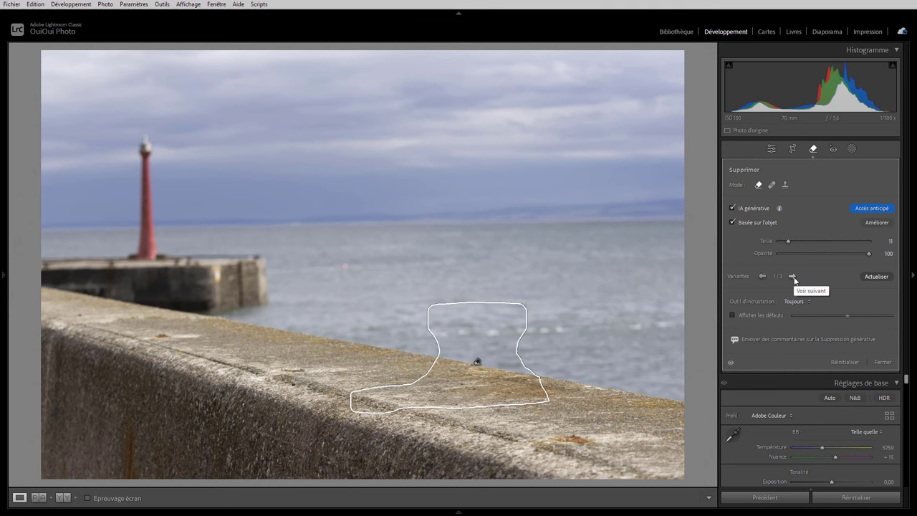
{"action": "left_click", "coordinate": [792, 277]}
{"action": "left_click", "coordinate": [793, 276]}
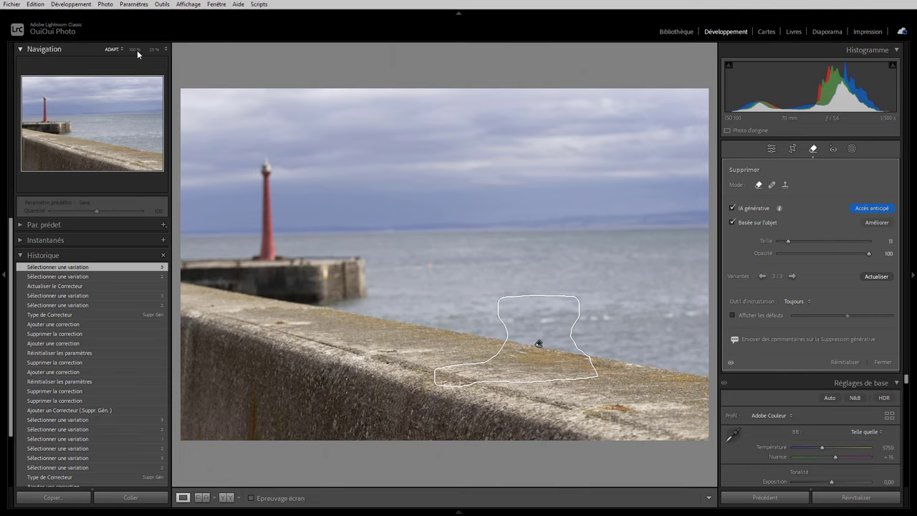
{"action": "left_click", "coordinate": [135, 50]}
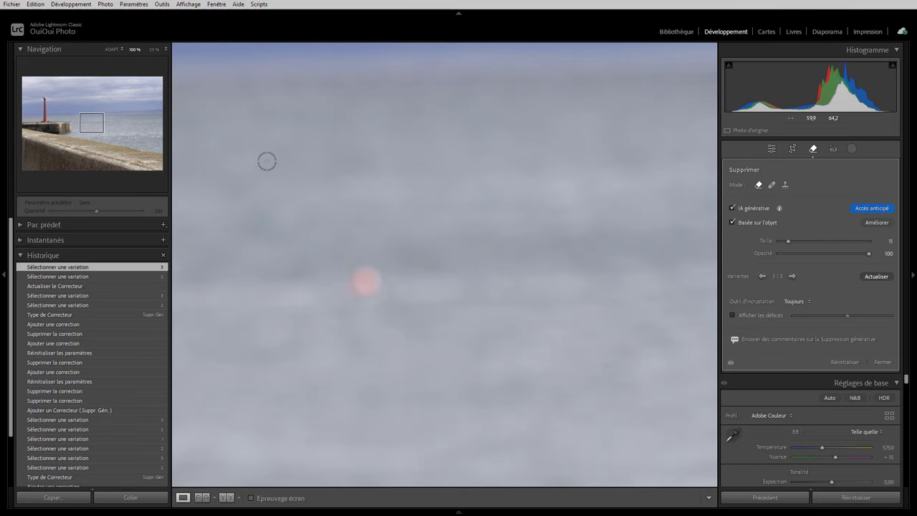
{"action": "left_click_drag", "start_coordinate": [628, 401], "coordinate": [307, 47]}
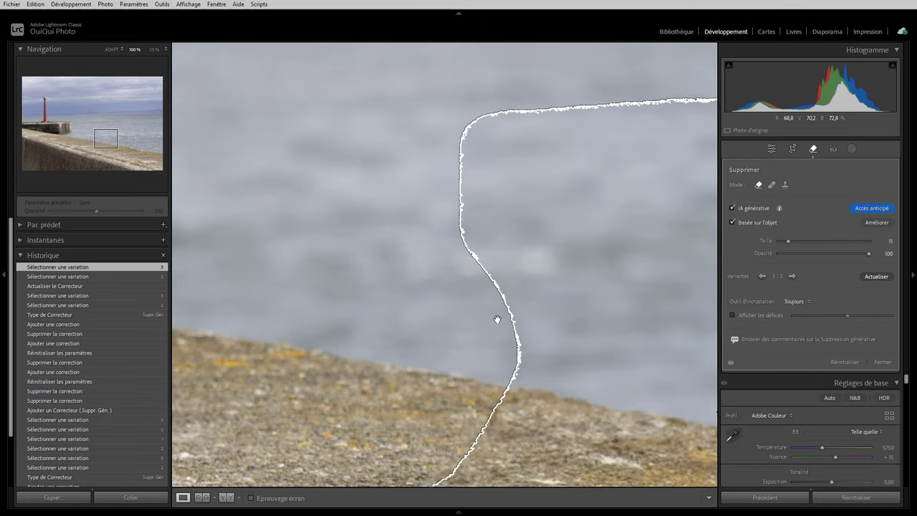
{"action": "left_click_drag", "start_coordinate": [542, 354], "coordinate": [403, 122]}
{"action": "mouse_move", "coordinate": [454, 345]}
{"action": "left_mouse_down"}
{"action": "mouse_move", "coordinate": [300, 276]}
{"action": "mouse_move", "coordinate": [402, 116]}
{"action": "mouse_move", "coordinate": [370, 133]}
{"action": "mouse_move", "coordinate": [208, 362]}
{"action": "mouse_move", "coordinate": [231, 335]}
{"action": "left_mouse_up"}
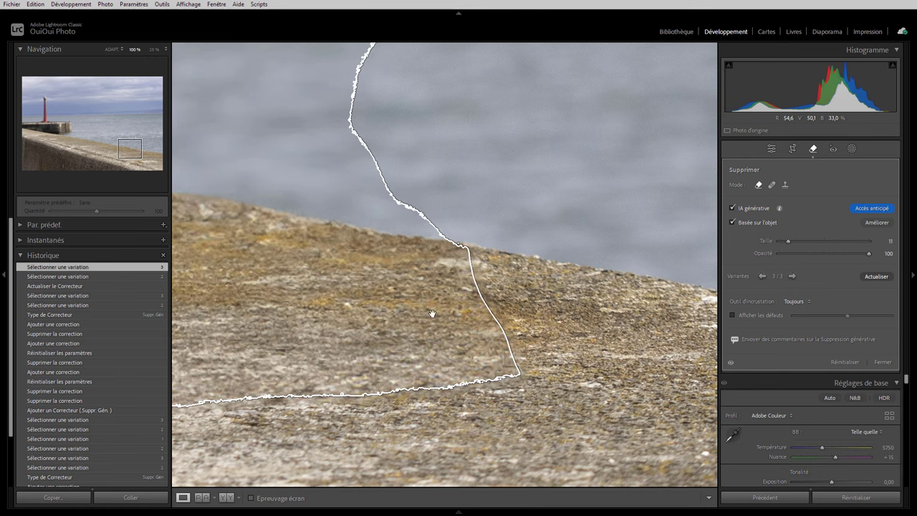
{"action": "left_click_drag", "start_coordinate": [392, 263], "coordinate": [420, 421]}
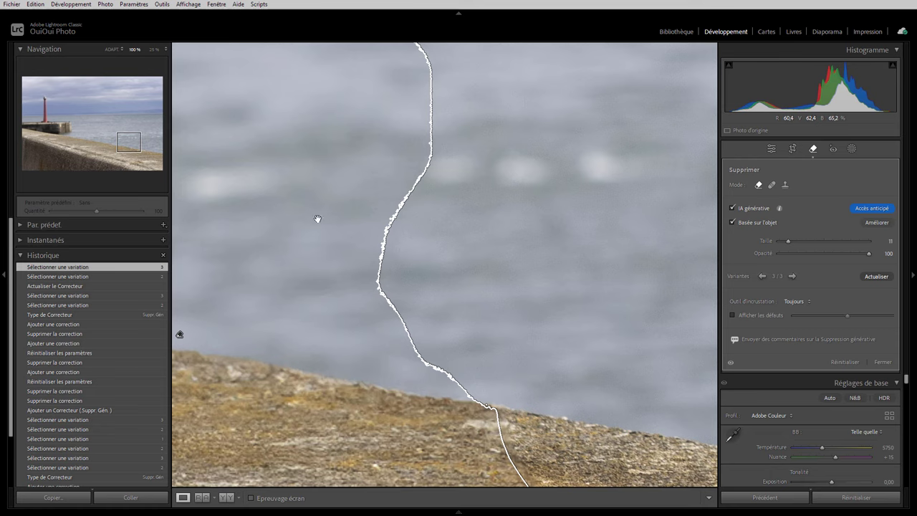
{"action": "left_click", "coordinate": [112, 49]}
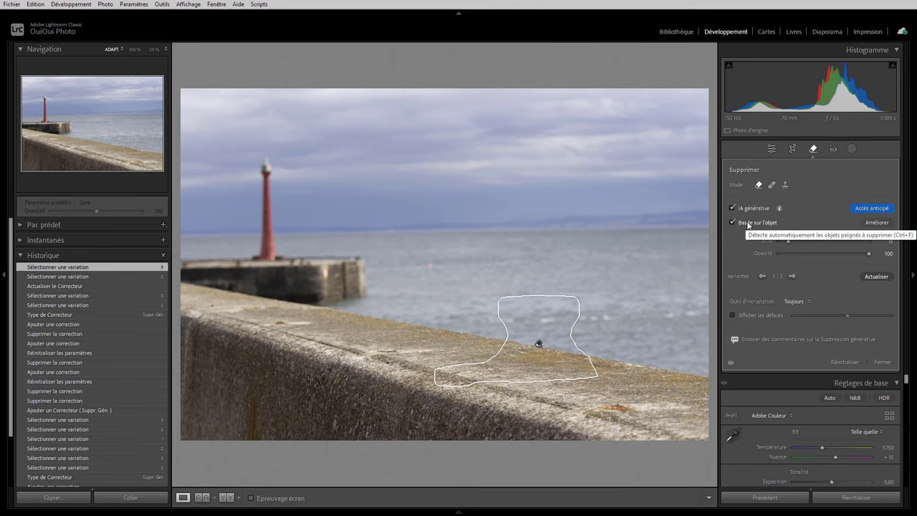
Step: Generatively erase the red lighthouse, trimming the pier base from the mask, and show variant 2/3
{"action": "left_click_drag", "start_coordinate": [787, 242], "coordinate": [813, 242]}
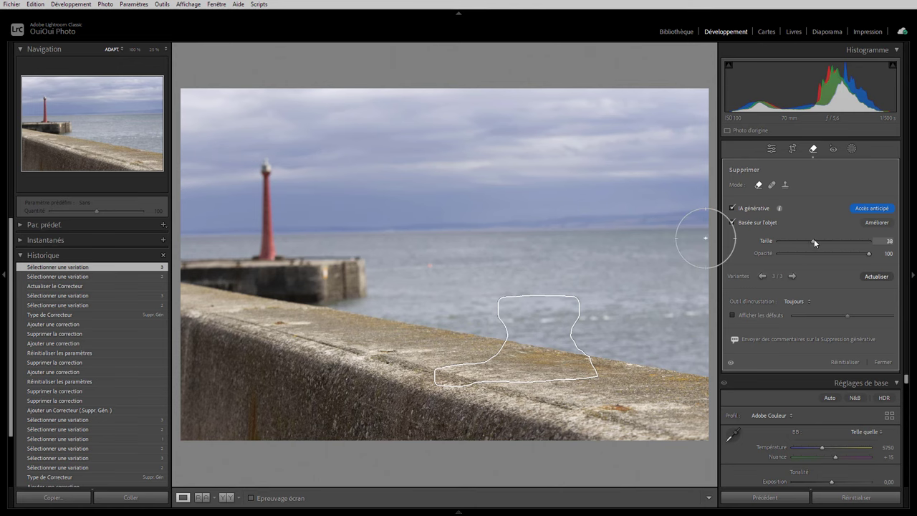
{"action": "left_click_drag", "start_coordinate": [263, 163], "coordinate": [265, 252]}
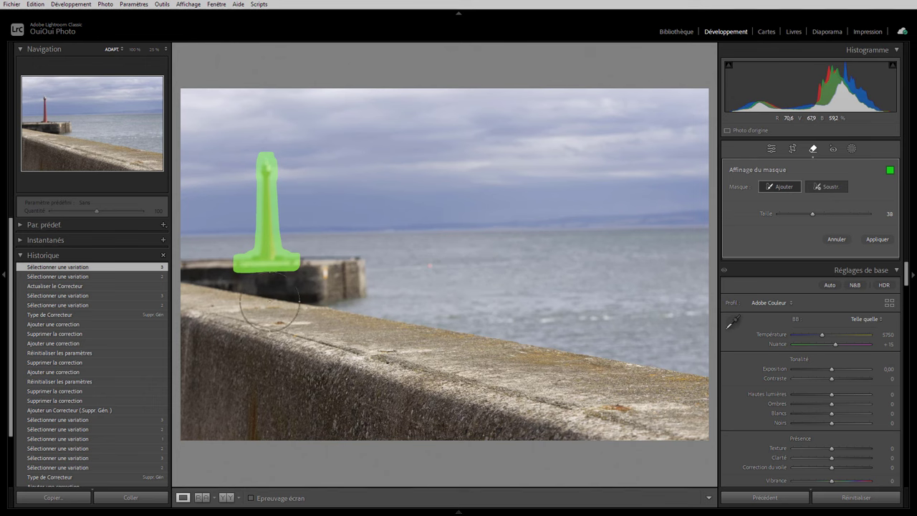
{"action": "left_click", "coordinate": [825, 188]}
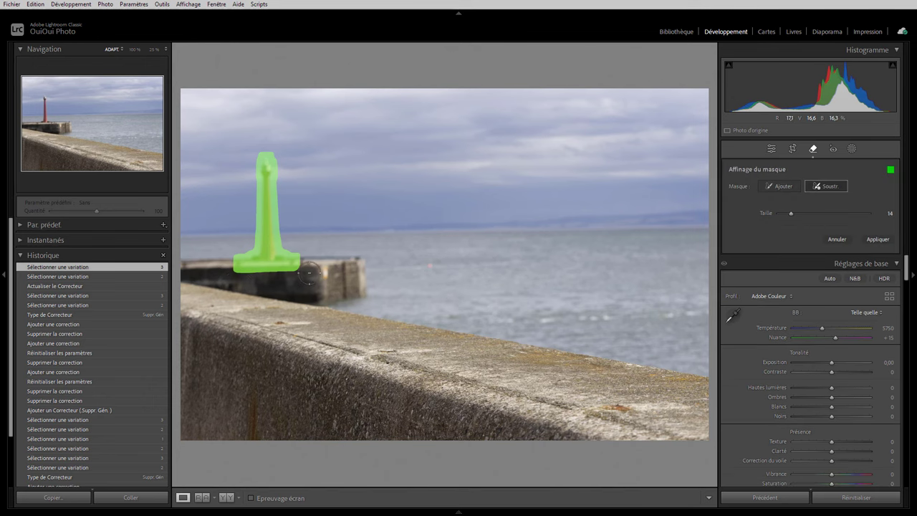
{"action": "scroll", "coordinate": [282, 274], "scroll_direction": "down", "scroll_amount": 4}
{"action": "left_click_drag", "start_coordinate": [282, 275], "coordinate": [241, 273]}
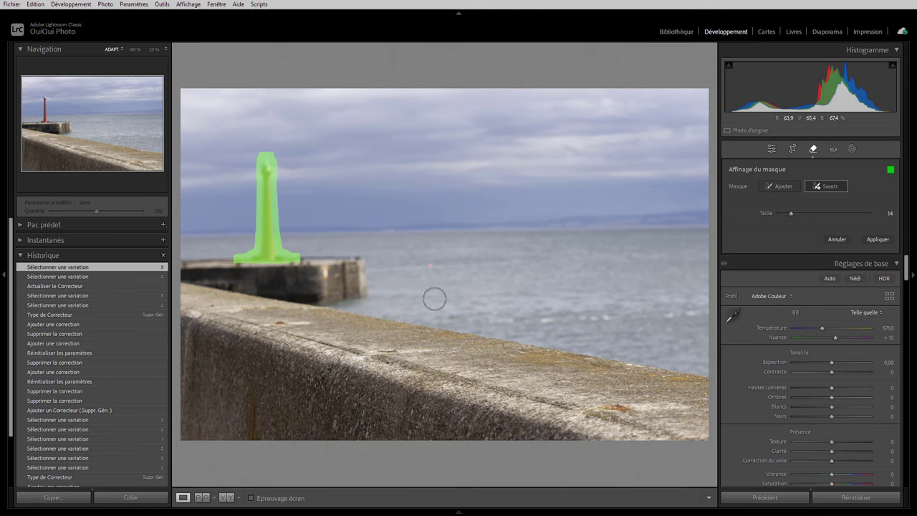
{"action": "left_click", "coordinate": [878, 242]}
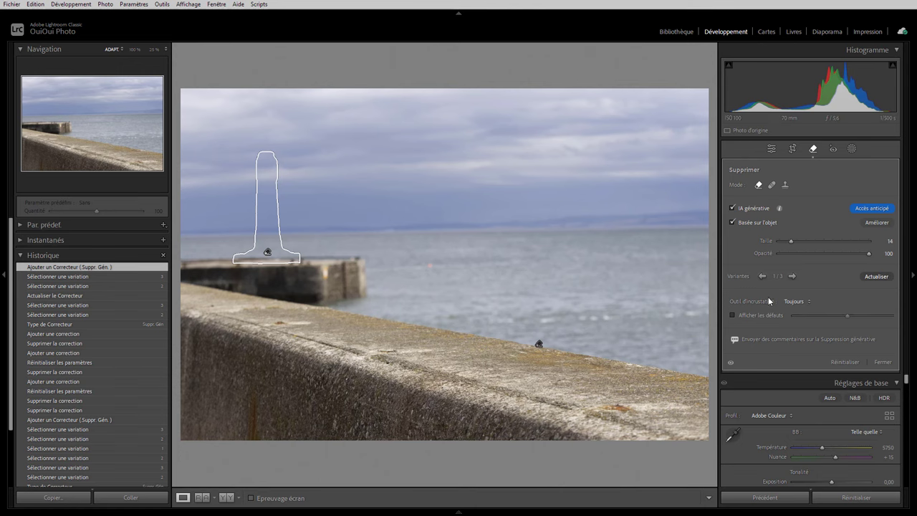
{"action": "left_click", "coordinate": [793, 276]}
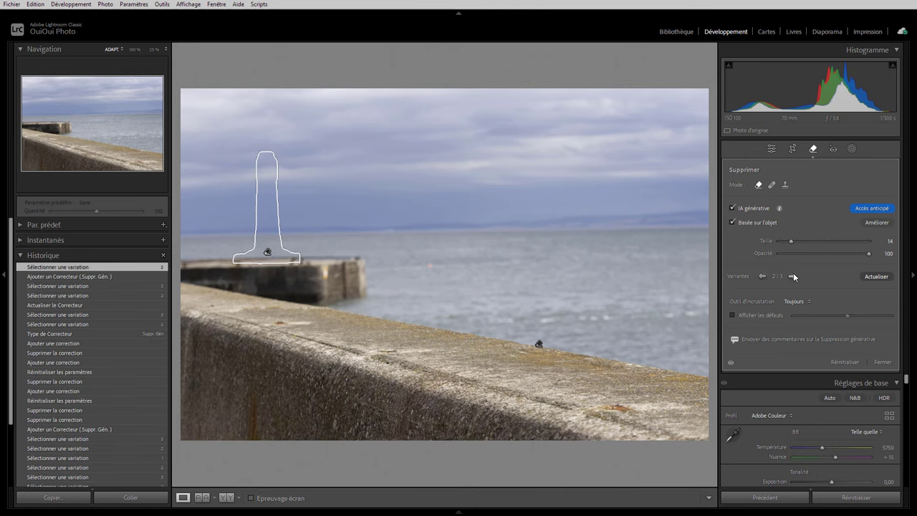
Step: Compare variant 3/3, settle back on variant 2/3, and view the photo at 100%
{"action": "left_click", "coordinate": [792, 276]}
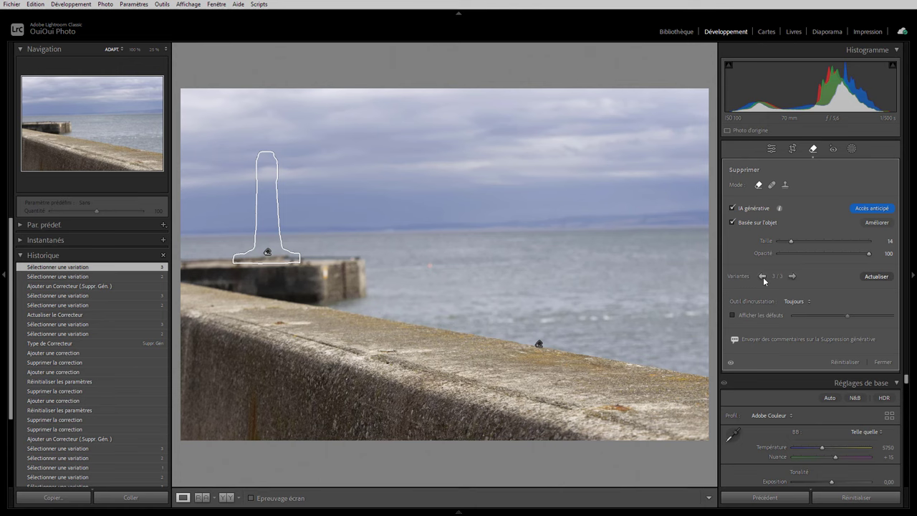
{"action": "left_click", "coordinate": [762, 276]}
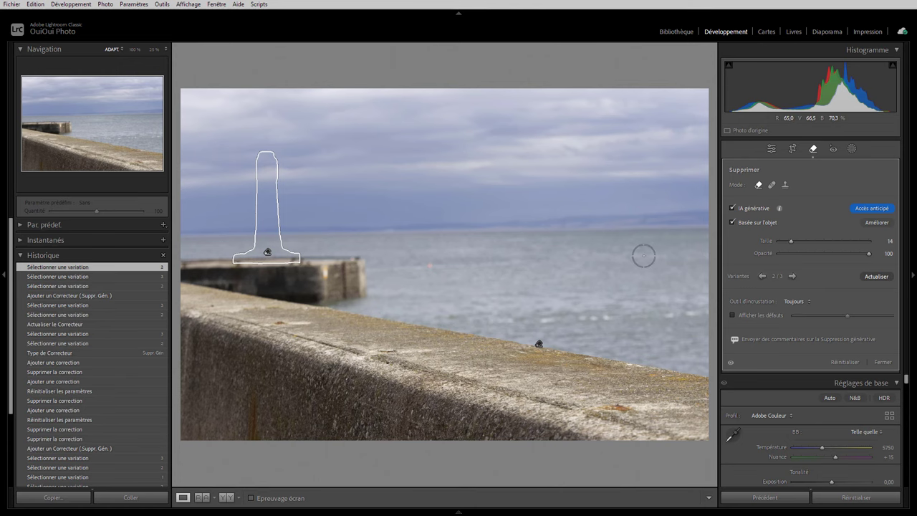
{"action": "left_click", "coordinate": [134, 49]}
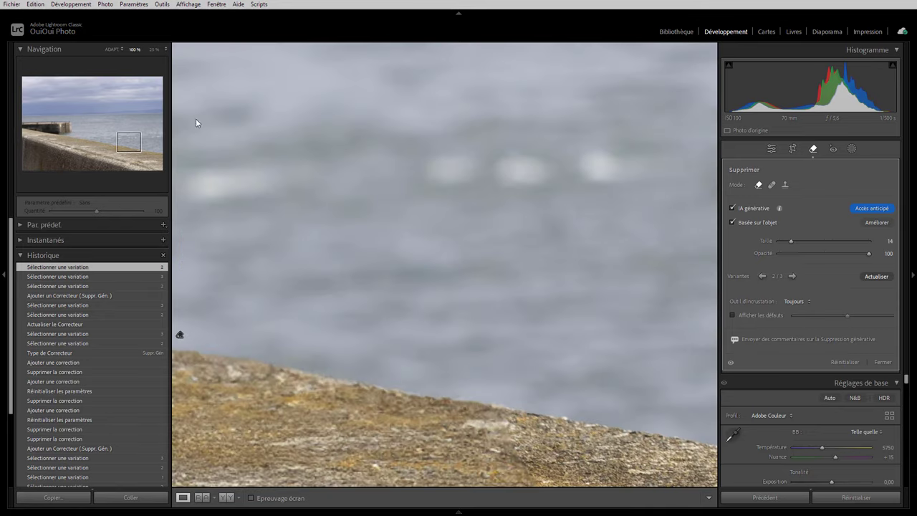
Step: Pan across the sea at 100% to centre the erased lighthouse area on the pier
{"action": "left_click_drag", "start_coordinate": [266, 189], "coordinate": [643, 453]}
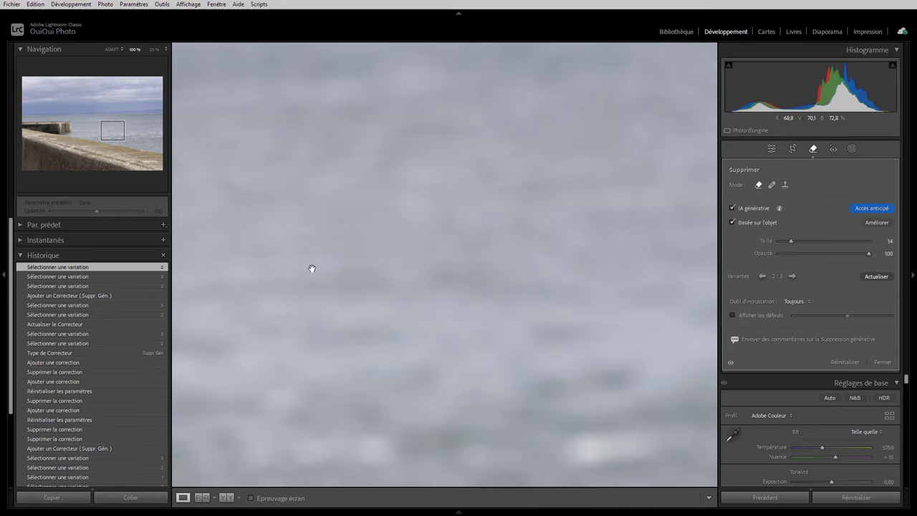
{"action": "left_click_drag", "start_coordinate": [311, 268], "coordinate": [728, 383]}
{"action": "left_click_drag", "start_coordinate": [369, 252], "coordinate": [524, 280]}
{"action": "left_click_drag", "start_coordinate": [409, 266], "coordinate": [663, 337]}
{"action": "left_click_drag", "start_coordinate": [507, 306], "coordinate": [706, 327]}
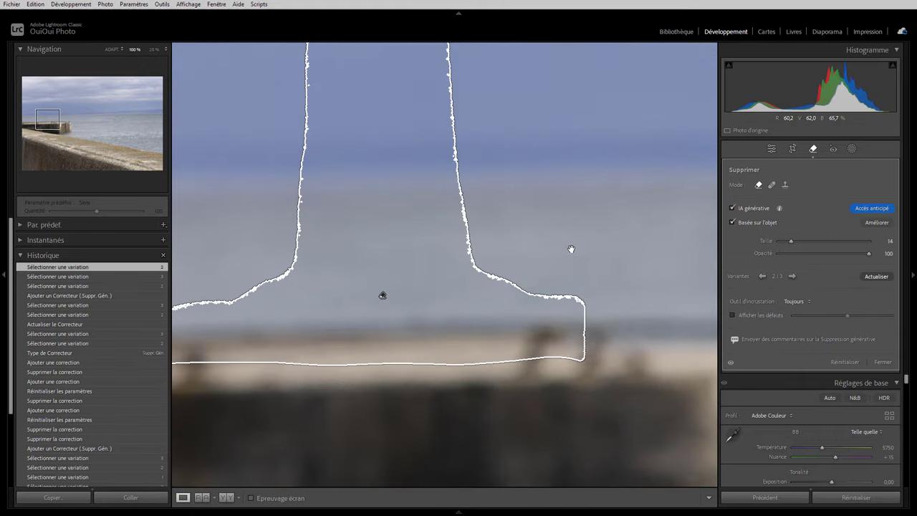
{"action": "left_click_drag", "start_coordinate": [571, 250], "coordinate": [563, 307]}
{"action": "left_click_drag", "start_coordinate": [457, 370], "coordinate": [494, 279]}
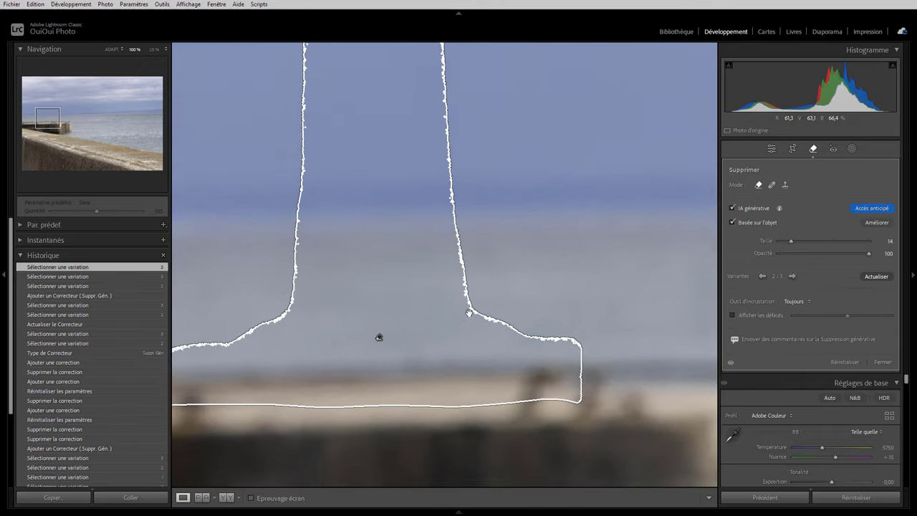
{"action": "left_click_drag", "start_coordinate": [307, 321], "coordinate": [464, 369]}
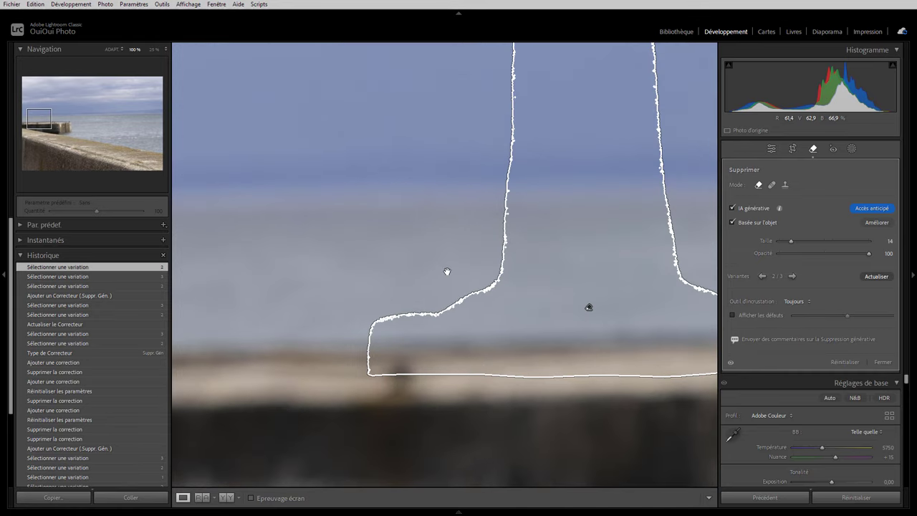
Step: Inspect the top and base of the erased area up close, then close the Remove tool
{"action": "left_click_drag", "start_coordinate": [448, 272], "coordinate": [341, 371]}
{"action": "left_click_drag", "start_coordinate": [330, 236], "coordinate": [297, 371]}
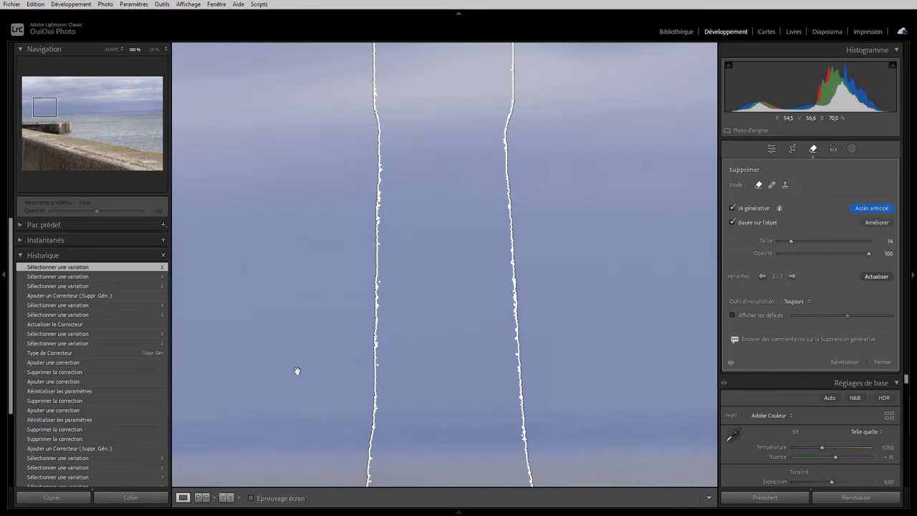
{"action": "left_click_drag", "start_coordinate": [381, 285], "coordinate": [337, 400]}
{"action": "left_click_drag", "start_coordinate": [469, 322], "coordinate": [419, 429]}
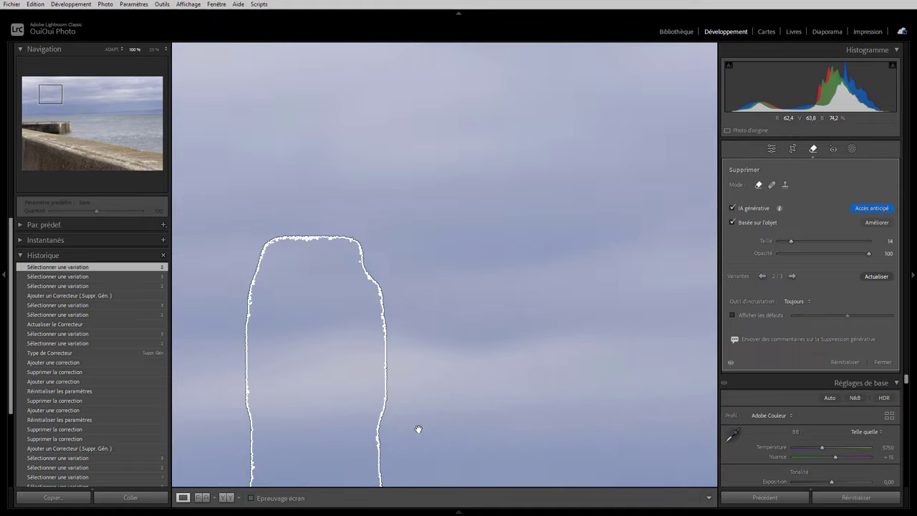
{"action": "left_click_drag", "start_coordinate": [485, 452], "coordinate": [490, 204]}
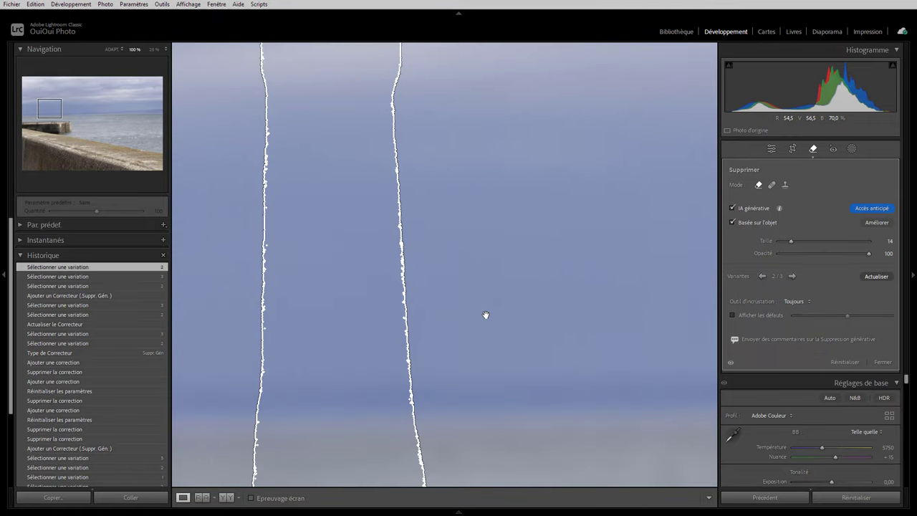
{"action": "left_click_drag", "start_coordinate": [495, 385], "coordinate": [509, 262]}
{"action": "left_click_drag", "start_coordinate": [526, 340], "coordinate": [530, 264]}
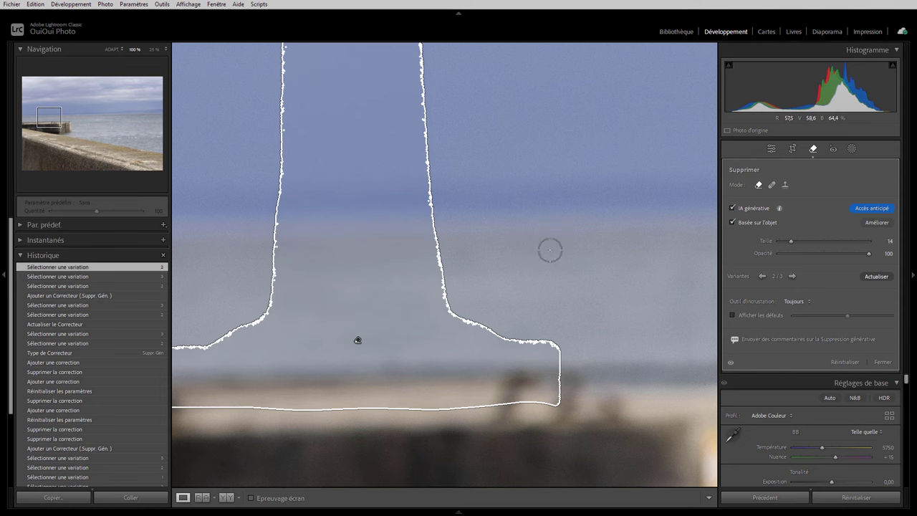
{"action": "left_click_drag", "start_coordinate": [588, 280], "coordinate": [619, 354]}
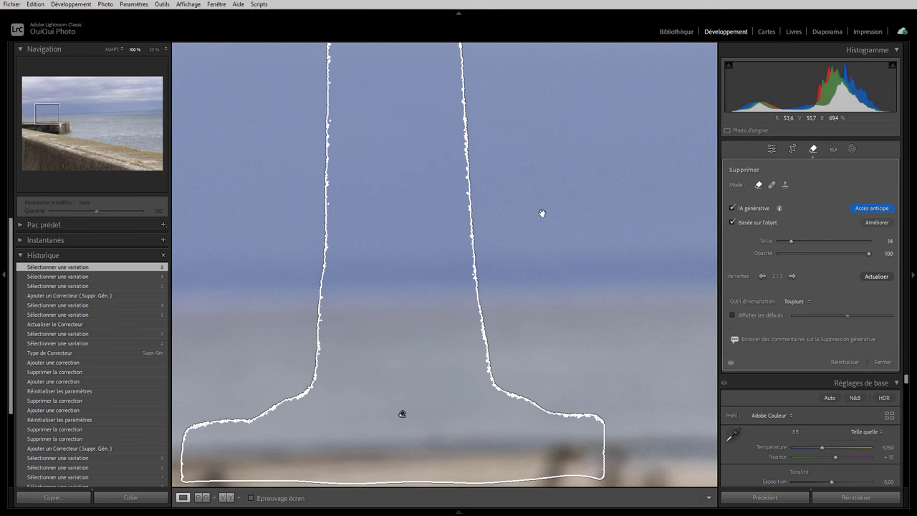
{"action": "left_click", "coordinate": [771, 149]}
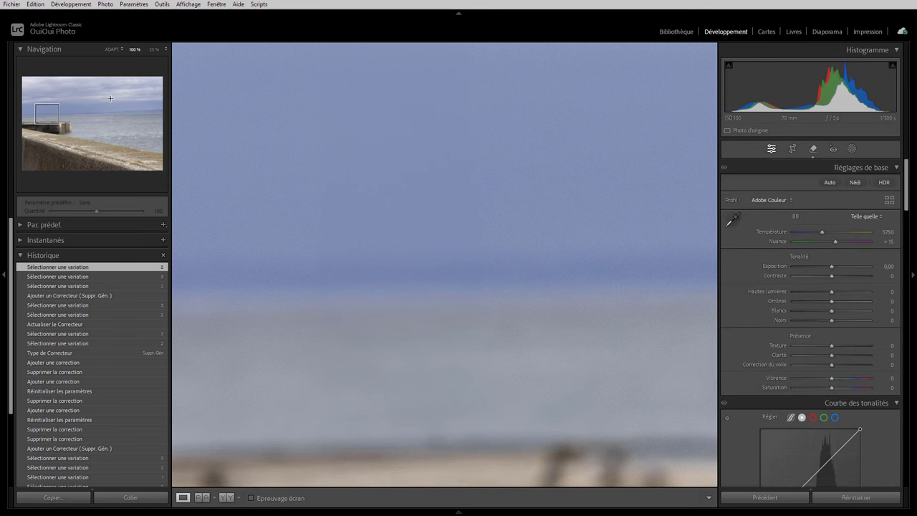
Step: Fit the whole harbour photo back into the view with ADAPT
{"action": "left_click", "coordinate": [110, 50]}
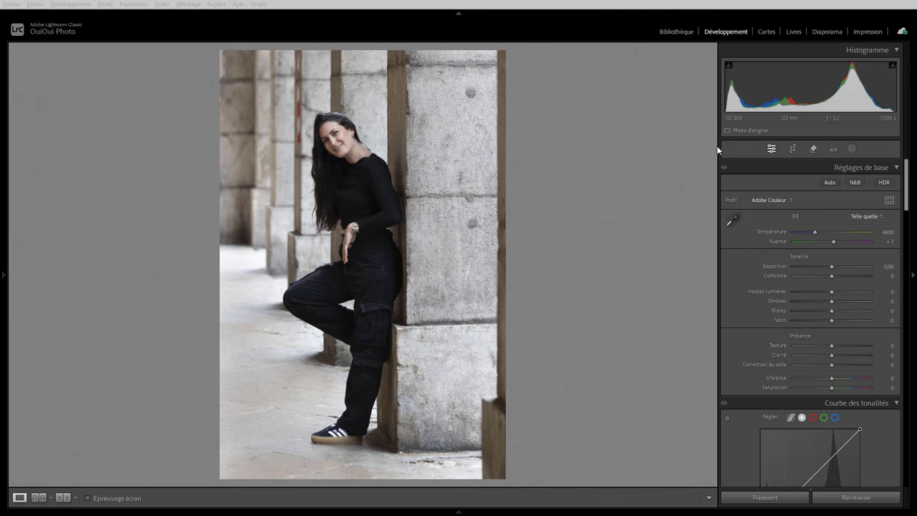
Step: Paint a strip down the upper pillar left of the woman's head with a size-11 Remove brush
{"action": "left_click", "coordinate": [813, 149]}
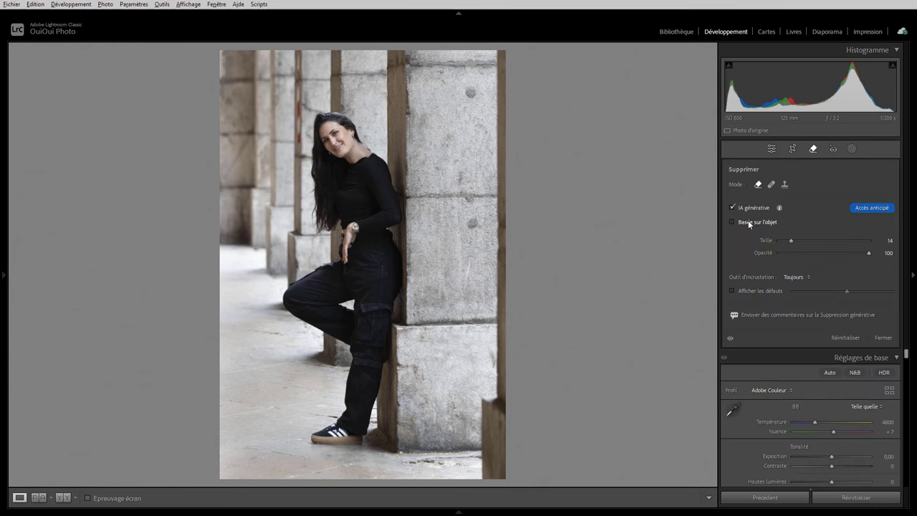
{"action": "left_click_drag", "start_coordinate": [795, 239], "coordinate": [792, 243]}
{"action": "left_click_drag", "start_coordinate": [794, 240], "coordinate": [787, 241]}
{"action": "left_click_drag", "start_coordinate": [296, 54], "coordinate": [297, 147]}
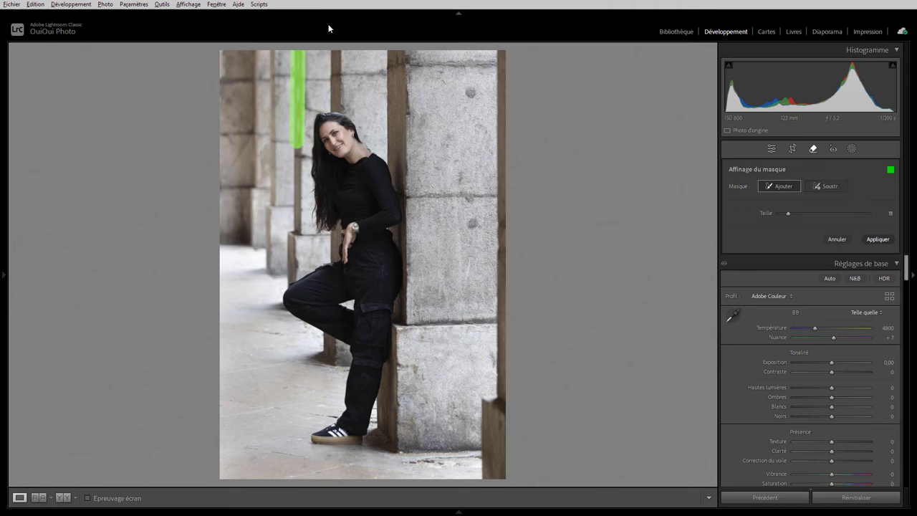
Step: Apply generative removal to the painted pillar strip and close the Remove tool
{"action": "left_click", "coordinate": [875, 239]}
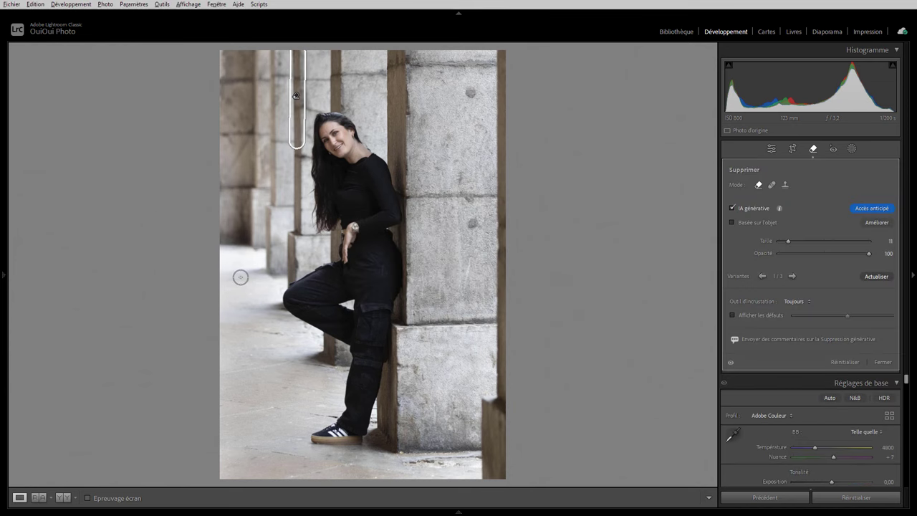
{"action": "left_click", "coordinate": [772, 148]}
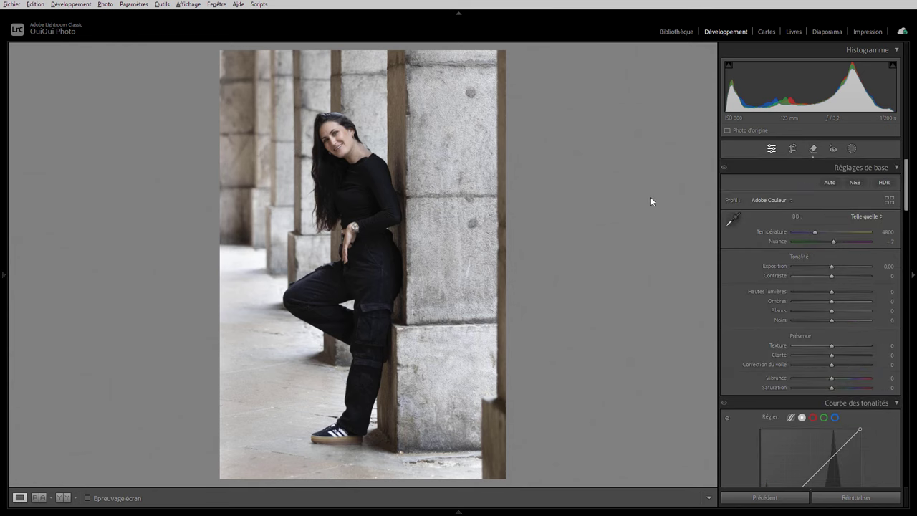
Step: Switch the pillar strip removal to its third generated variant (3/3), then reopen the Remove tool
{"action": "left_click", "coordinate": [813, 149]}
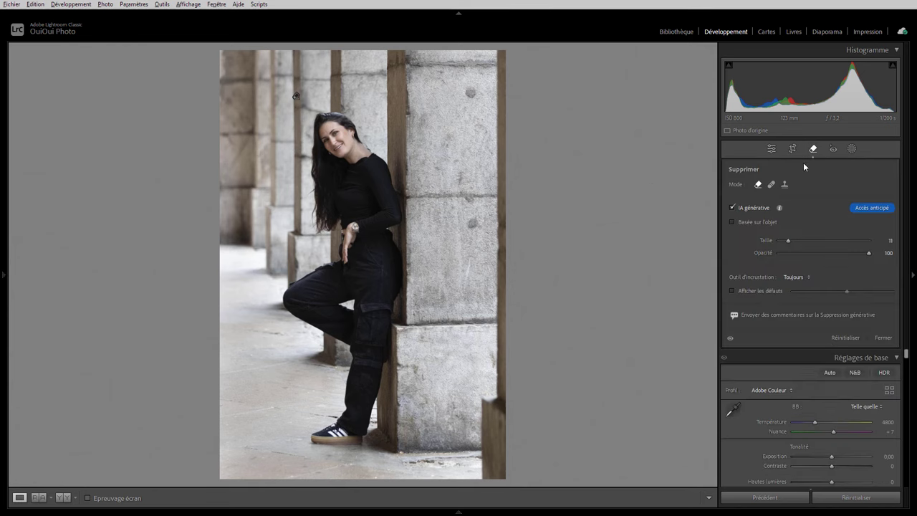
{"action": "left_click_drag", "start_coordinate": [297, 54], "coordinate": [296, 144]}
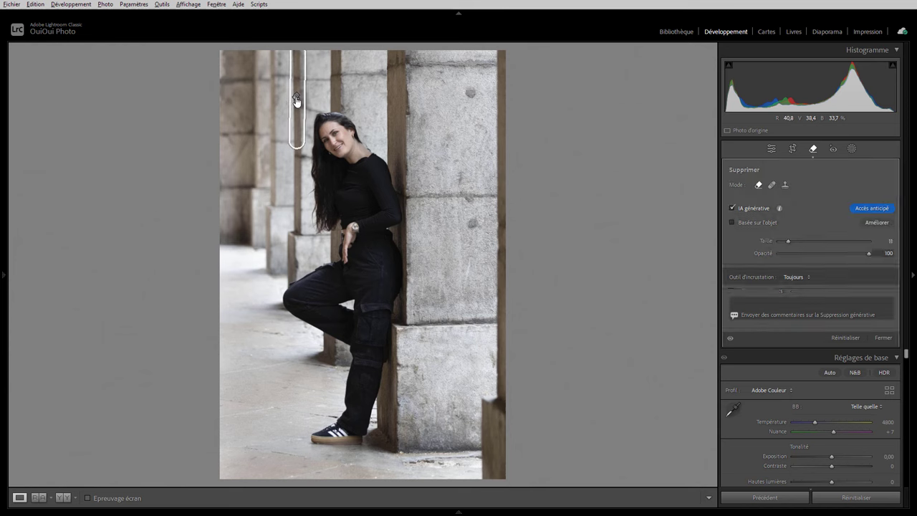
{"action": "left_click", "coordinate": [793, 277]}
{"action": "left_click", "coordinate": [792, 277]}
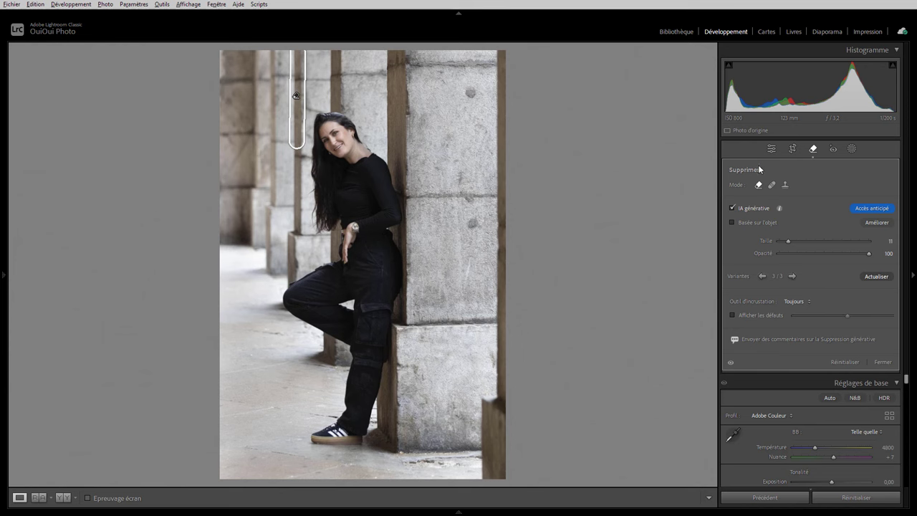
{"action": "left_click", "coordinate": [772, 148]}
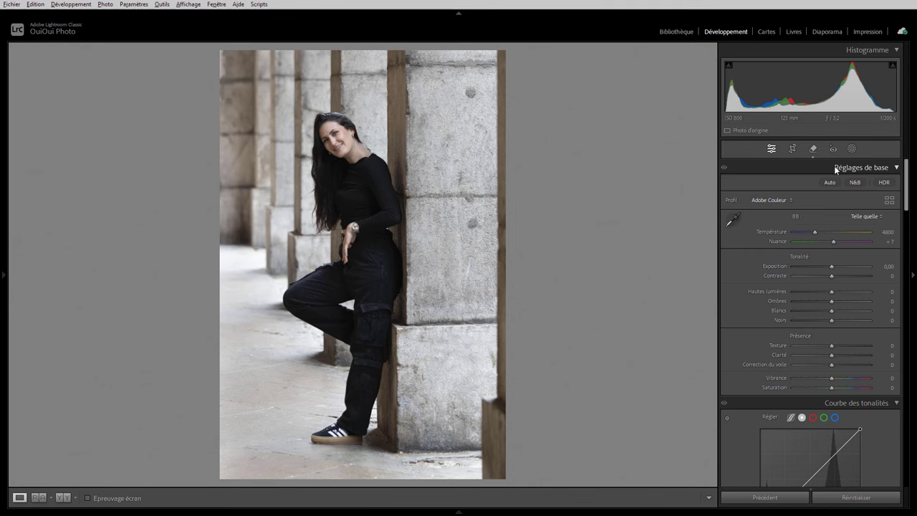
{"action": "left_click", "coordinate": [813, 149]}
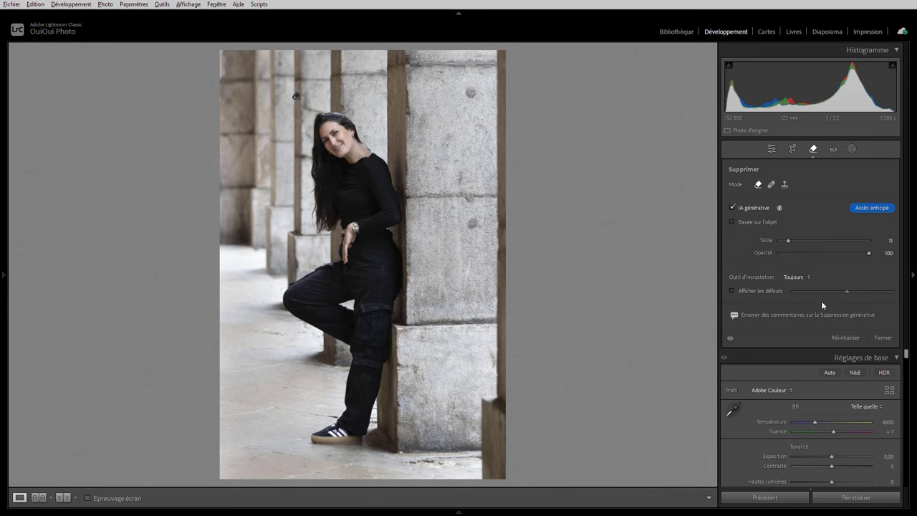
Step: Keep blending at Toujours and turn on Afficher les défauts to show the white-on-black edge map
{"action": "left_click", "coordinate": [797, 277]}
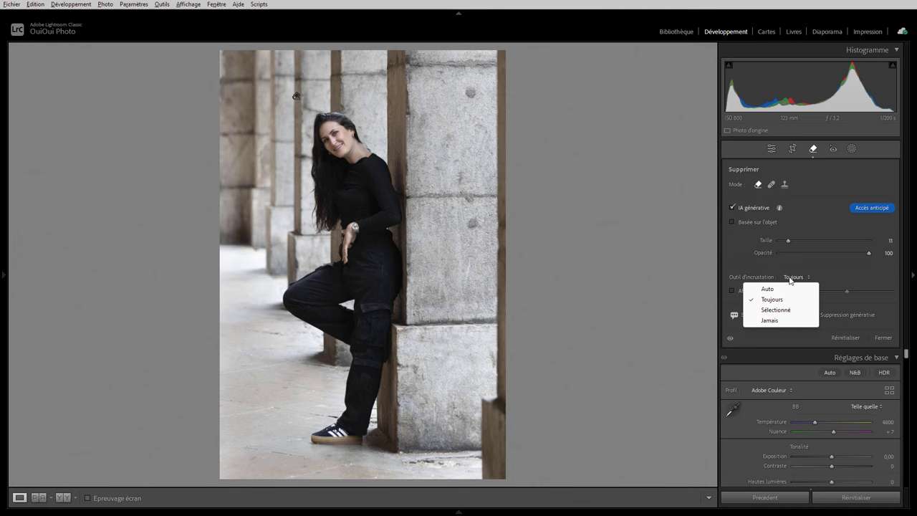
{"action": "left_click", "coordinate": [643, 281]}
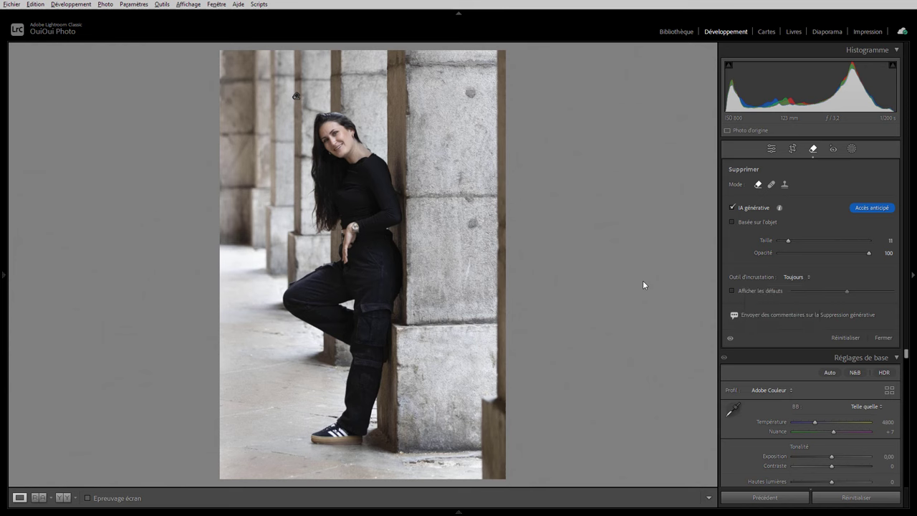
{"action": "left_click", "coordinate": [748, 291]}
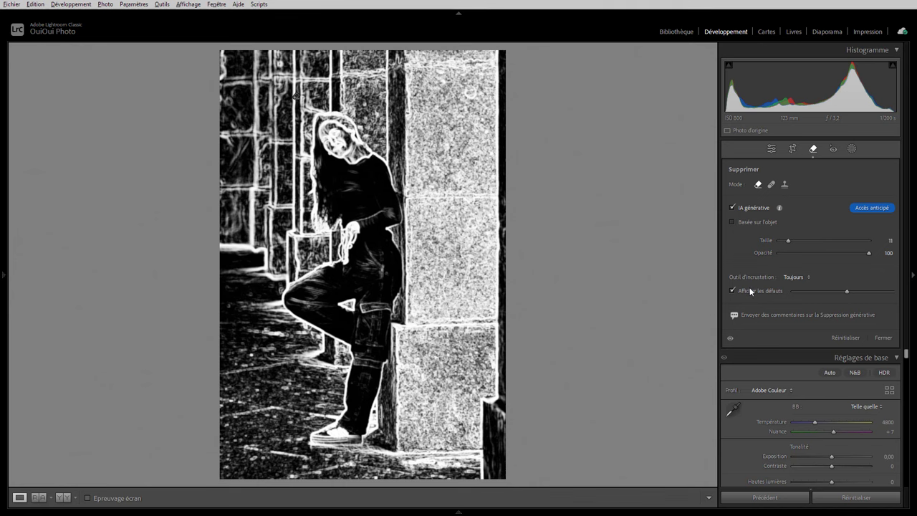
Step: Tune the defects visualization sensitivity, then turn off Afficher les défauts
{"action": "mouse_move", "coordinate": [841, 289]}
{"action": "left_mouse_down"}
{"action": "mouse_move", "coordinate": [828, 291]}
{"action": "mouse_move", "coordinate": [857, 288]}
{"action": "mouse_move", "coordinate": [800, 287]}
{"action": "mouse_move", "coordinate": [875, 293]}
{"action": "mouse_move", "coordinate": [835, 292]}
{"action": "left_mouse_up"}
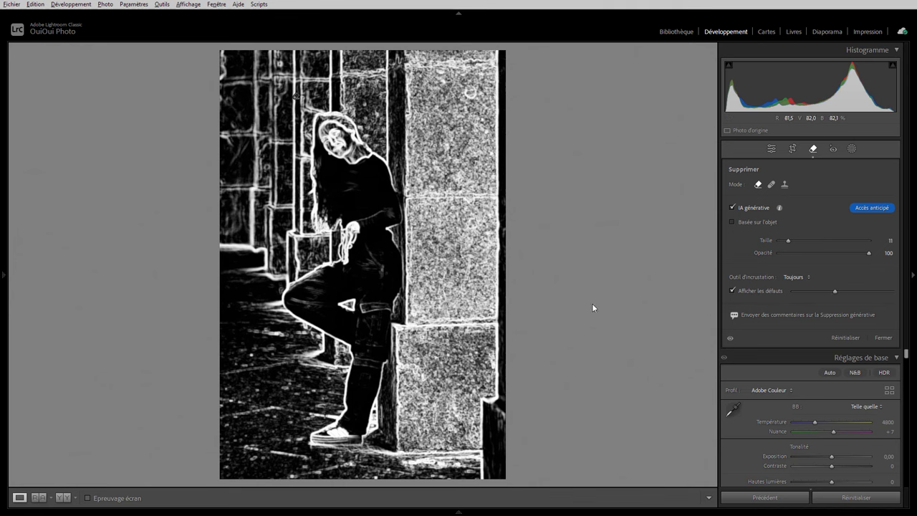
{"action": "left_click", "coordinate": [744, 291]}
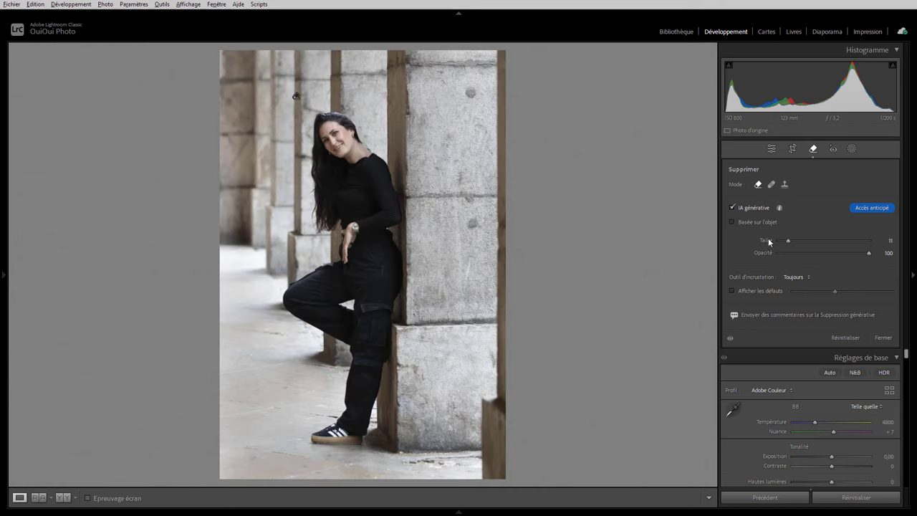
Step: Generatively brush out the reddish streak on the thin post, repositioning the stroke and its fill source
{"action": "left_click_drag", "start_coordinate": [297, 53], "coordinate": [296, 142]}
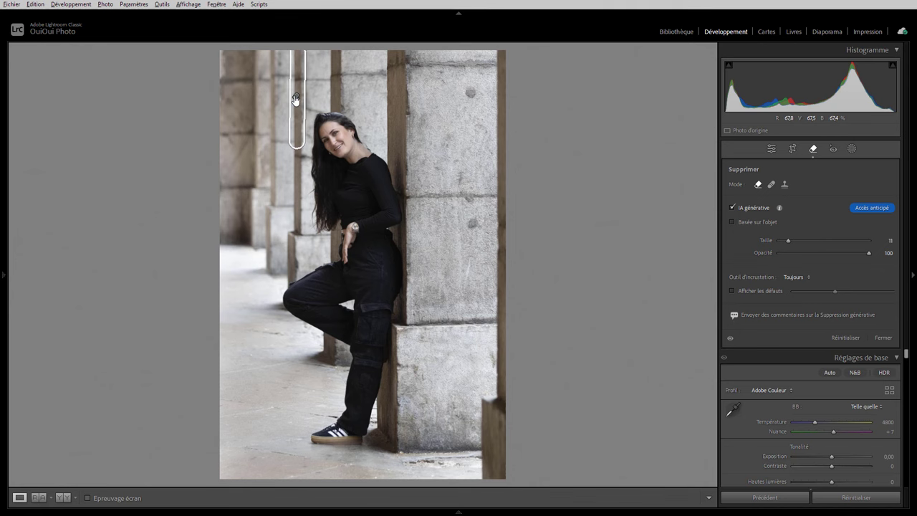
{"action": "left_click_drag", "start_coordinate": [296, 100], "coordinate": [271, 96]}
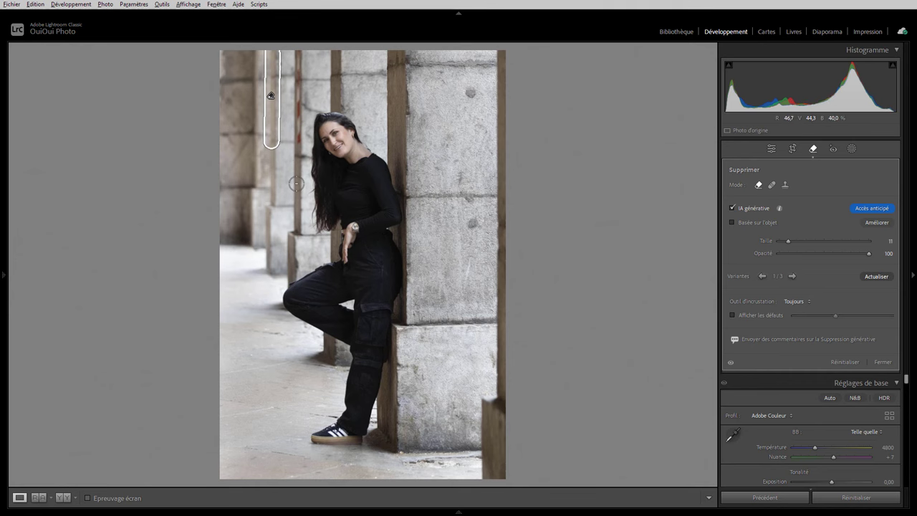
{"action": "left_click_drag", "start_coordinate": [271, 98], "coordinate": [297, 98]}
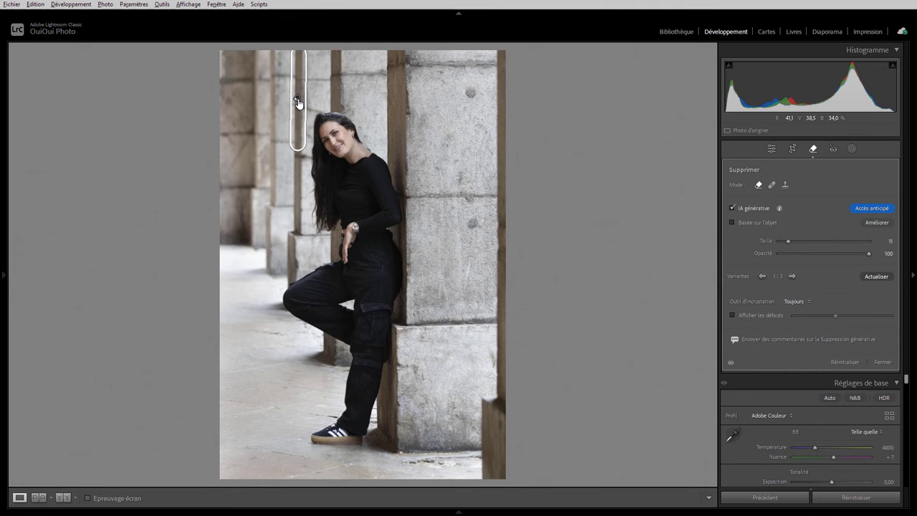
Step: Turn off IA générative, delete the earlier removal on the post, and switch to Clone mode
{"action": "left_click", "coordinate": [735, 209]}
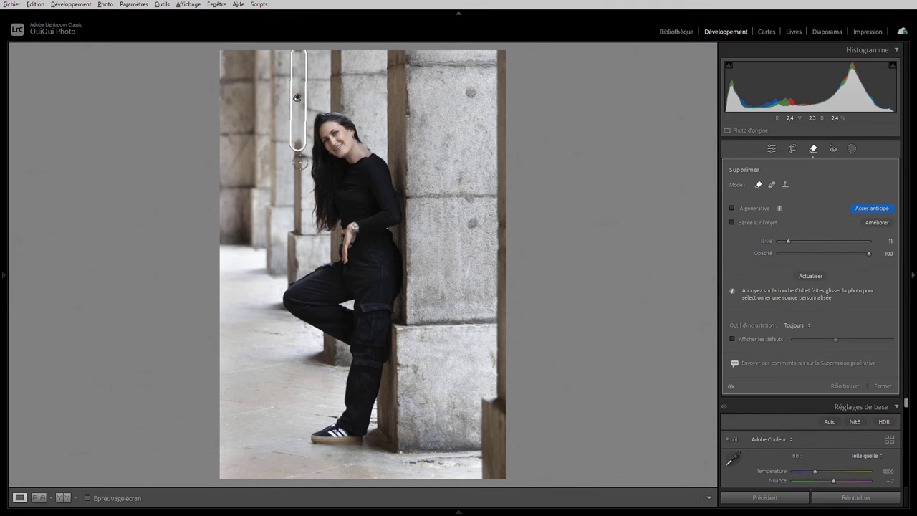
{"action": "key", "text": "Delete"}
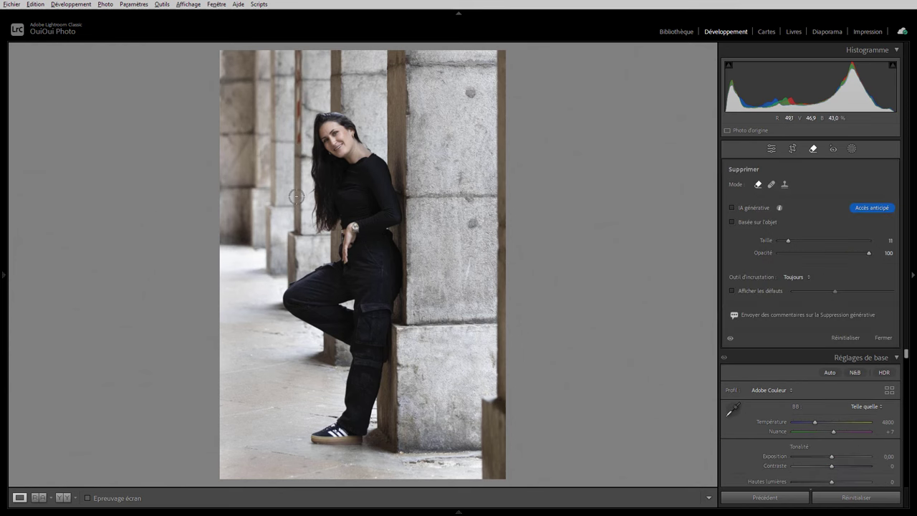
{"action": "left_click", "coordinate": [785, 185]}
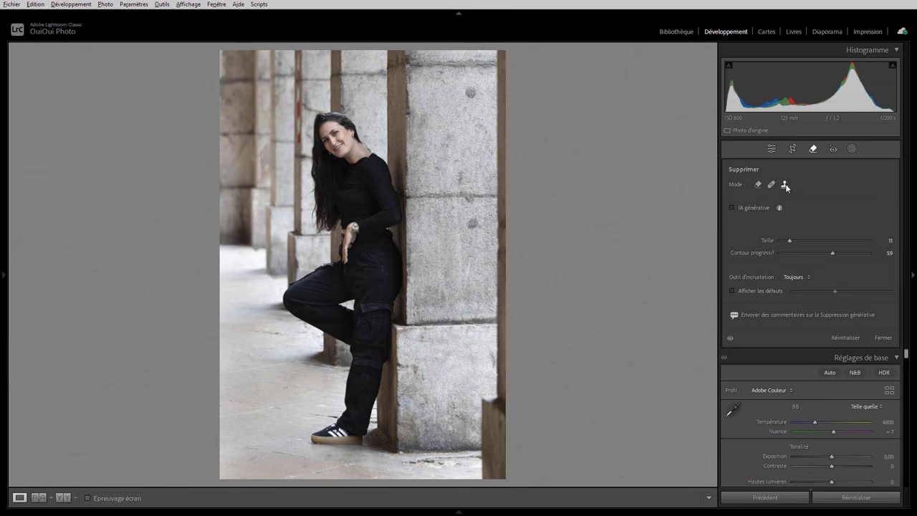
Step: Clone over the marks along the thin post with strokes mid-post, lower down, and at the top
{"action": "left_click_drag", "start_coordinate": [297, 143], "coordinate": [298, 103]}
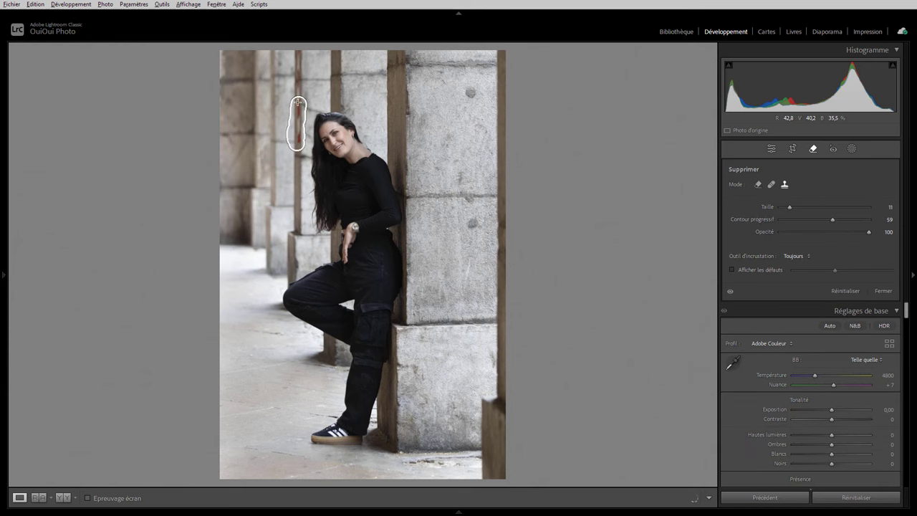
{"action": "left_click_drag", "start_coordinate": [301, 147], "coordinate": [299, 206]}
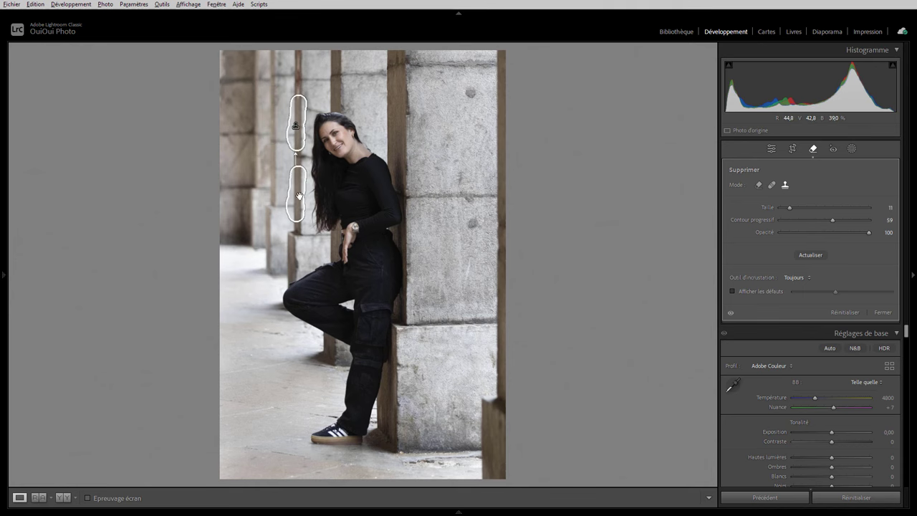
{"action": "left_click_drag", "start_coordinate": [299, 51], "coordinate": [302, 167]}
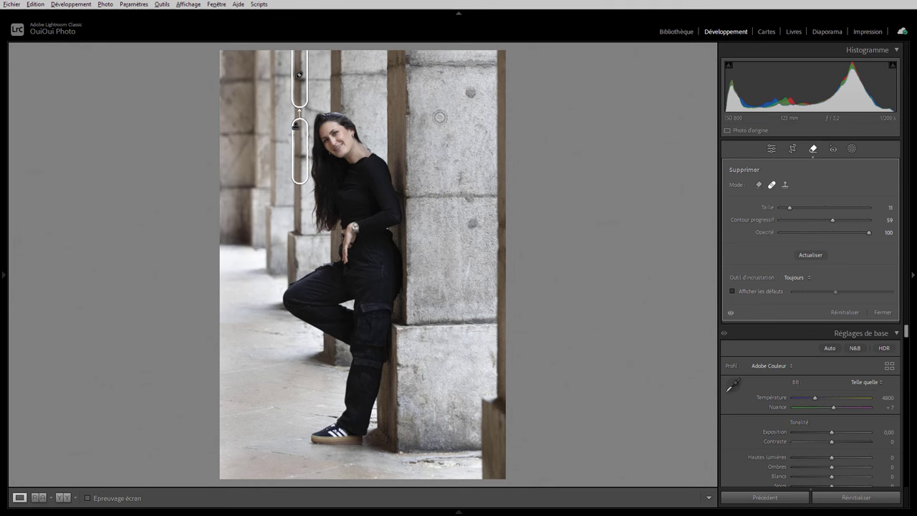
Step: Enlarge the Heal brush to 20 and heal both dark spots on the large pillar from cleaner stone
{"action": "key", "text": "Escape"}
{"action": "scroll", "coordinate": [470, 95], "scroll_direction": "up", "scroll_amount": 3}
{"action": "scroll", "coordinate": [470, 94], "scroll_direction": "up", "scroll_amount": 1}
{"action": "left_click", "coordinate": [470, 94]}
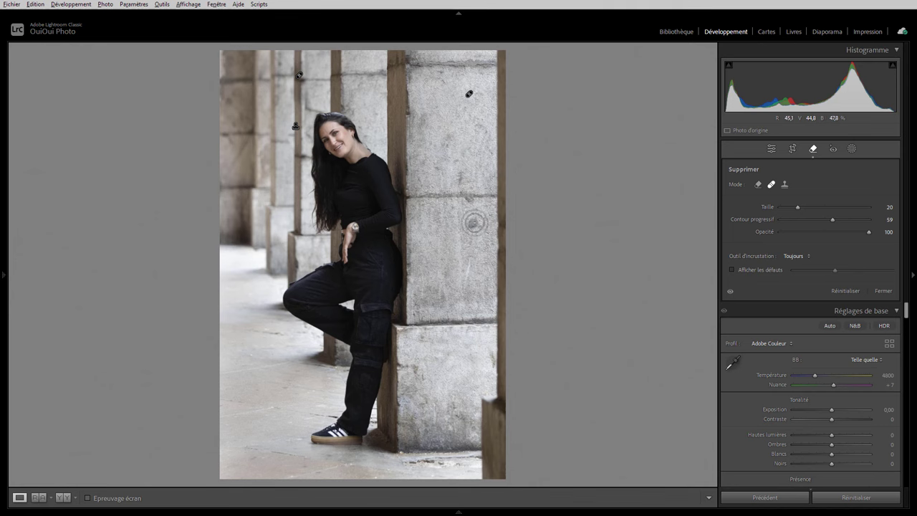
{"action": "left_click", "coordinate": [473, 222]}
{"action": "left_click_drag", "start_coordinate": [480, 266], "coordinate": [460, 262]}
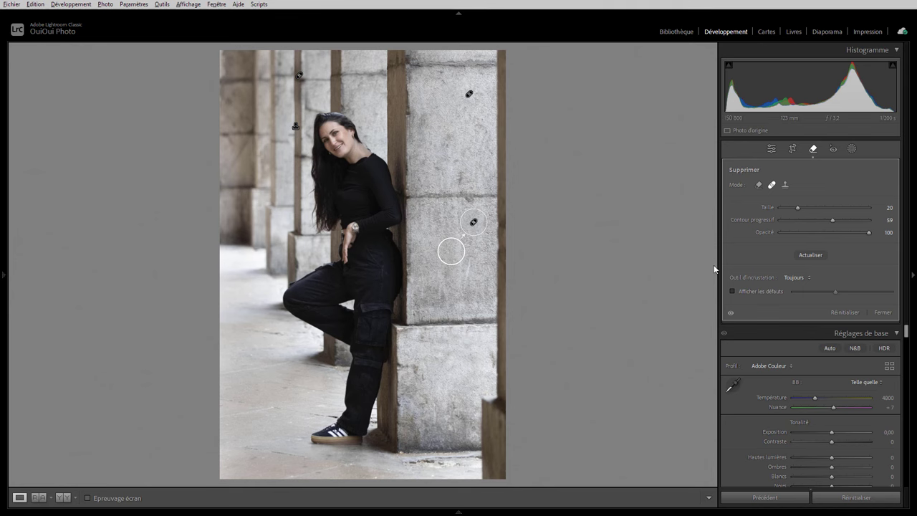
Step: Convert the mid-pillar spot fix to Remove mode with IA générative enabled and let it generate
{"action": "left_click", "coordinate": [758, 185]}
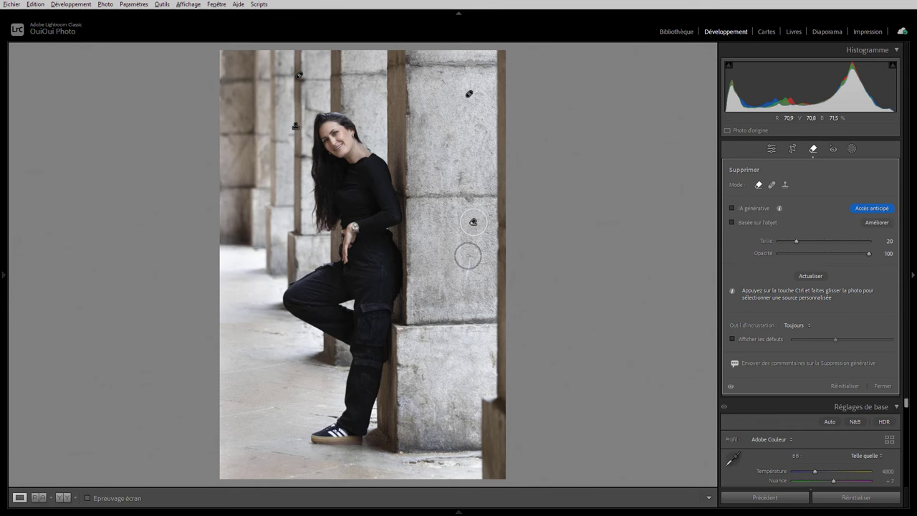
{"action": "left_click", "coordinate": [752, 208]}
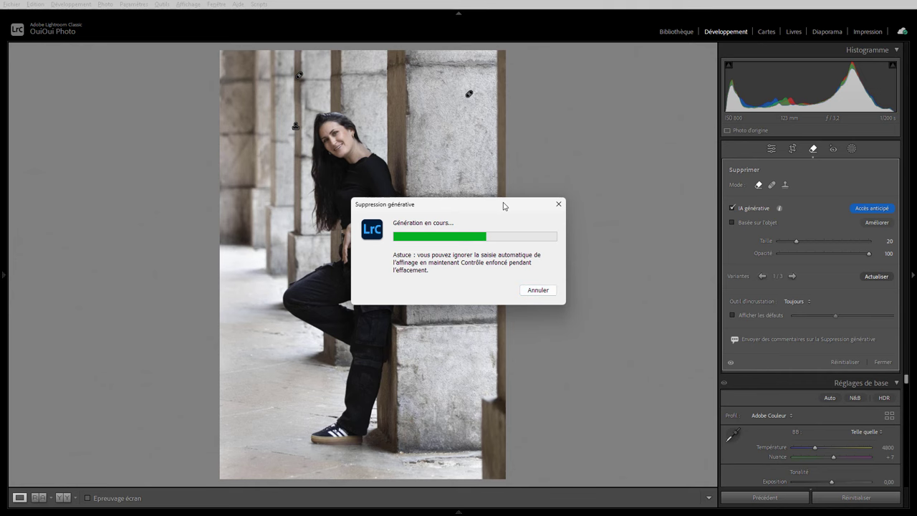
{"action": "left_click_drag", "start_coordinate": [503, 206], "coordinate": [652, 263]}
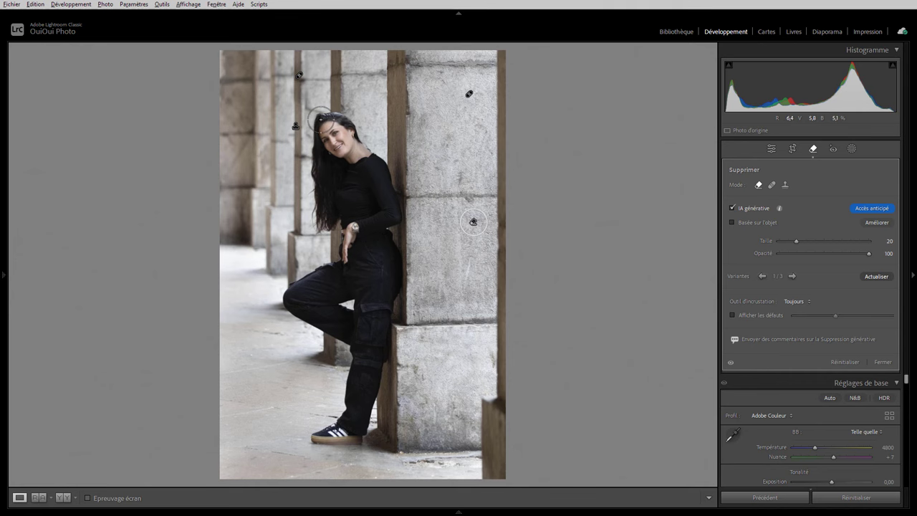
Step: Brush Generative Remove over the whole woman, subtract the heel shadow, and apply the result
{"action": "mouse_move", "coordinate": [320, 122]}
{"action": "left_mouse_down"}
{"action": "mouse_move", "coordinate": [372, 159]}
{"action": "mouse_move", "coordinate": [393, 208]}
{"action": "mouse_move", "coordinate": [336, 254]}
{"action": "mouse_move", "coordinate": [340, 204]}
{"action": "mouse_move", "coordinate": [362, 192]}
{"action": "mouse_move", "coordinate": [324, 131]}
{"action": "mouse_move", "coordinate": [315, 236]}
{"action": "mouse_move", "coordinate": [337, 143]}
{"action": "left_mouse_up"}
{"action": "mouse_move", "coordinate": [335, 236]}
{"action": "left_mouse_down"}
{"action": "mouse_move", "coordinate": [283, 292]}
{"action": "mouse_move", "coordinate": [343, 337]}
{"action": "mouse_move", "coordinate": [315, 308]}
{"action": "mouse_move", "coordinate": [336, 283]}
{"action": "mouse_move", "coordinate": [365, 315]}
{"action": "mouse_move", "coordinate": [378, 241]}
{"action": "mouse_move", "coordinate": [397, 283]}
{"action": "mouse_move", "coordinate": [405, 244]}
{"action": "mouse_move", "coordinate": [365, 431]}
{"action": "mouse_move", "coordinate": [331, 446]}
{"action": "mouse_move", "coordinate": [305, 440]}
{"action": "mouse_move", "coordinate": [349, 374]}
{"action": "mouse_move", "coordinate": [335, 350]}
{"action": "mouse_move", "coordinate": [344, 408]}
{"action": "left_mouse_up"}
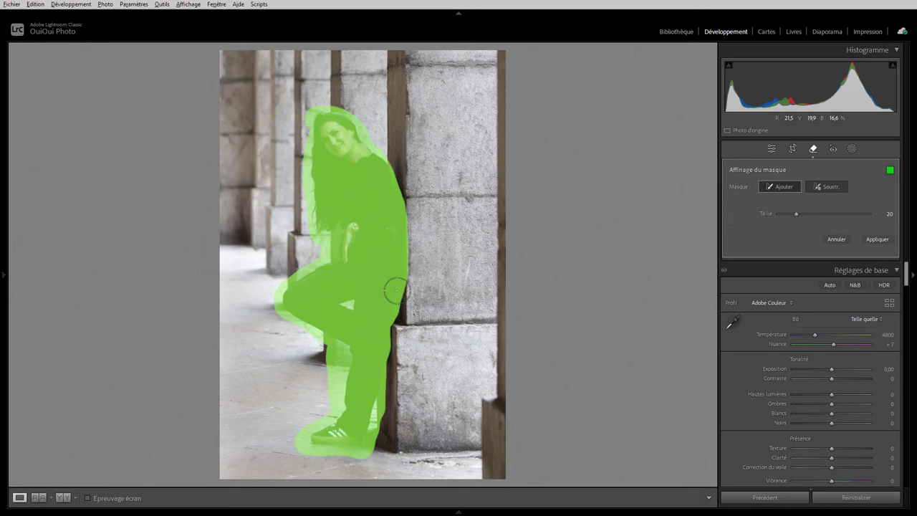
{"action": "left_click_drag", "start_coordinate": [402, 262], "coordinate": [374, 176]}
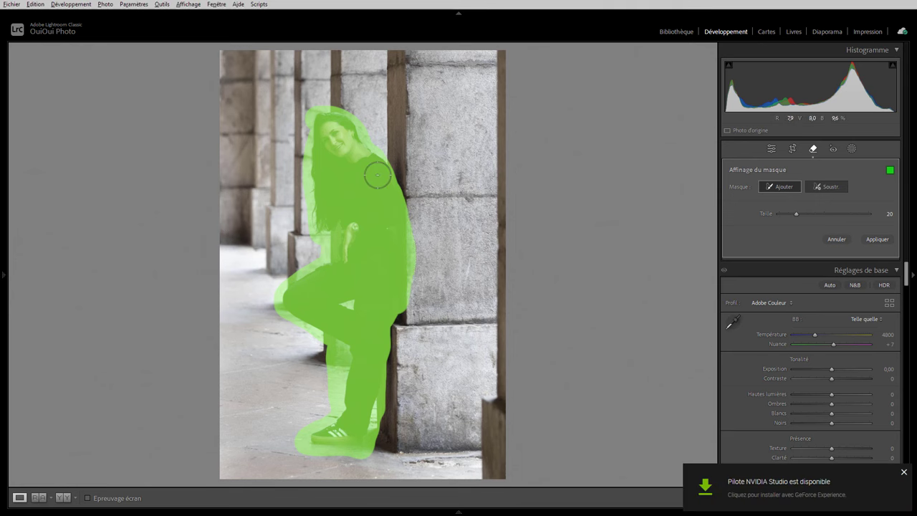
{"action": "left_click", "coordinate": [824, 186]}
{"action": "left_click", "coordinate": [328, 354]}
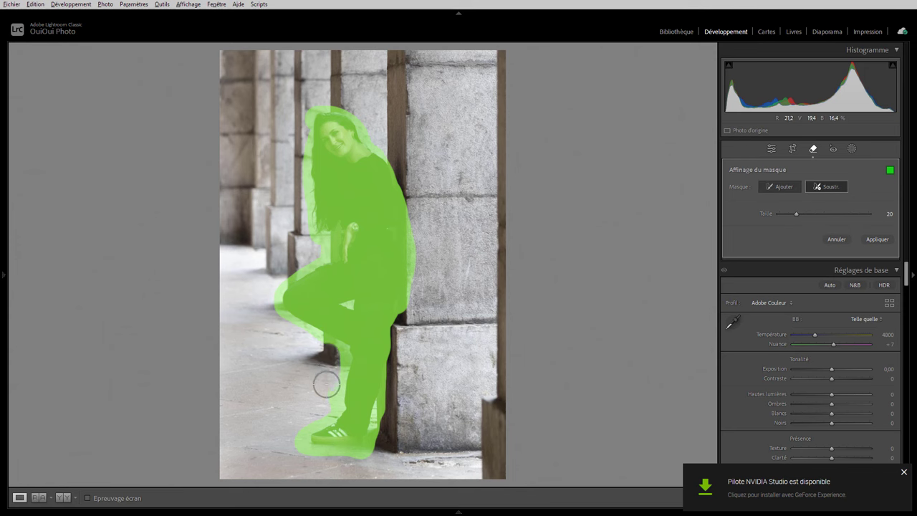
{"action": "left_click", "coordinate": [877, 240]}
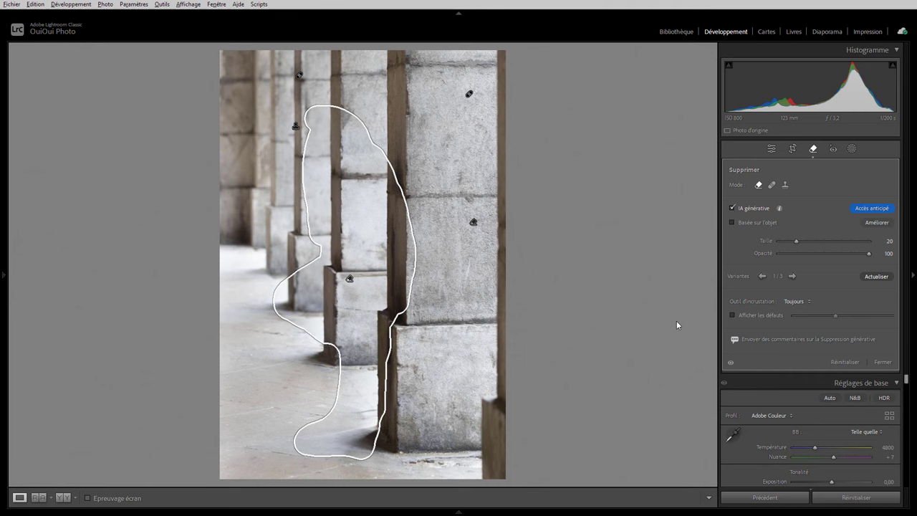
Step: Close the Remove tool and pan across the empty pillars and beams at 1:1 zoom
{"action": "left_click", "coordinate": [771, 148]}
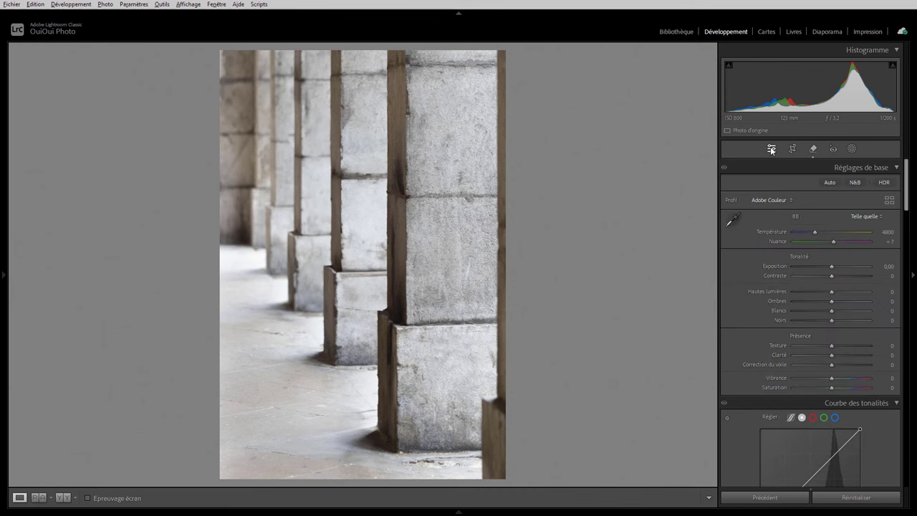
{"action": "left_click", "coordinate": [430, 200]}
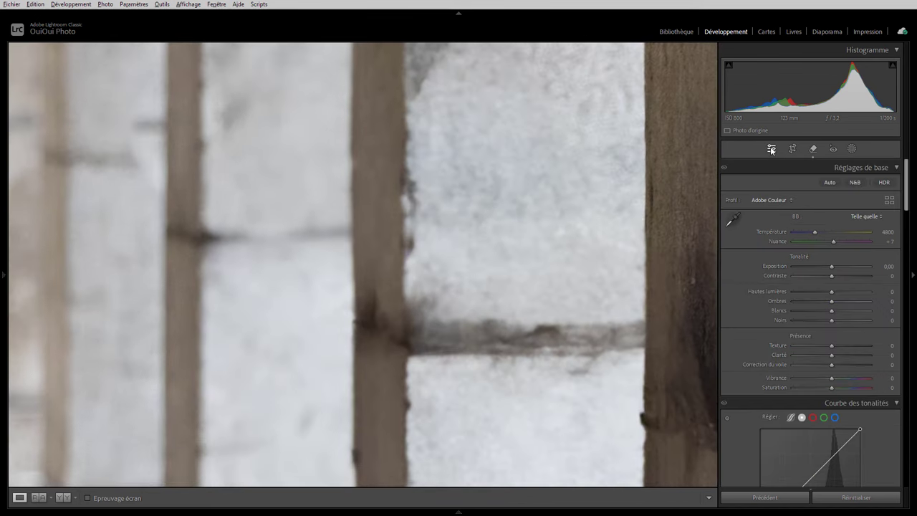
{"action": "left_click", "coordinate": [481, 190]}
{"action": "left_click_drag", "start_coordinate": [405, 86], "coordinate": [377, 487]}
{"action": "left_click_drag", "start_coordinate": [429, 394], "coordinate": [408, 99]}
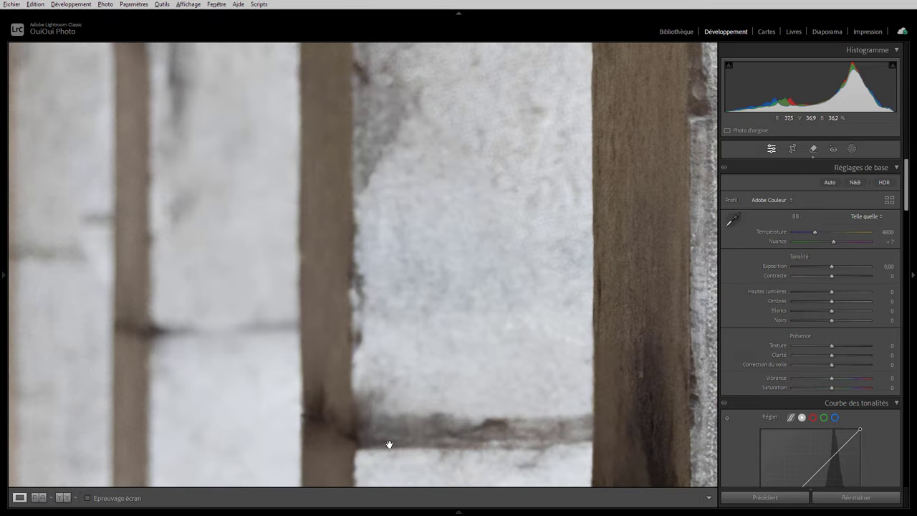
{"action": "left_click_drag", "start_coordinate": [389, 442], "coordinate": [370, 167]}
{"action": "left_click_drag", "start_coordinate": [388, 239], "coordinate": [386, 149]}
{"action": "mouse_move", "coordinate": [453, 332]}
{"action": "left_mouse_down"}
{"action": "mouse_move", "coordinate": [284, 328]}
{"action": "mouse_move", "coordinate": [246, 339]}
{"action": "left_mouse_up"}
{"action": "left_click_drag", "start_coordinate": [584, 310], "coordinate": [549, 322]}
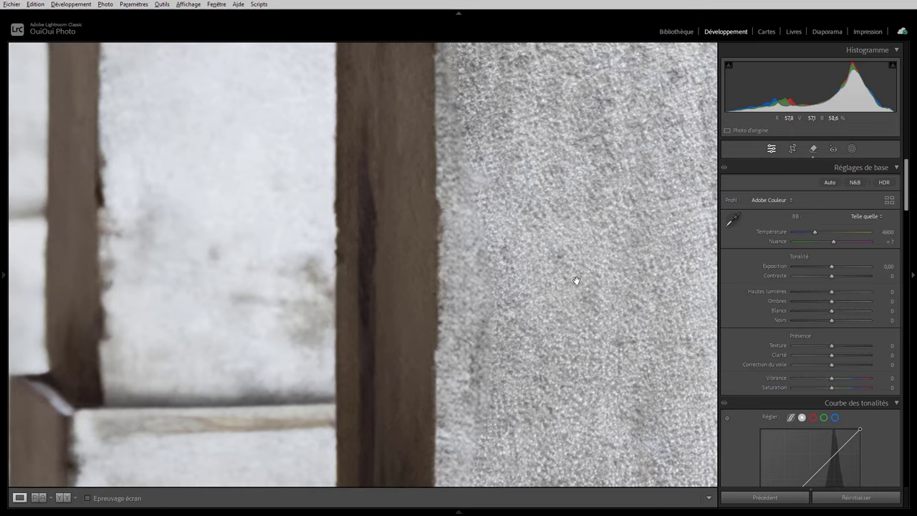
Step: Zoom further into the stone texture, then zoom back out to the whole photo
{"action": "key", "text": "ctrl+equal"}
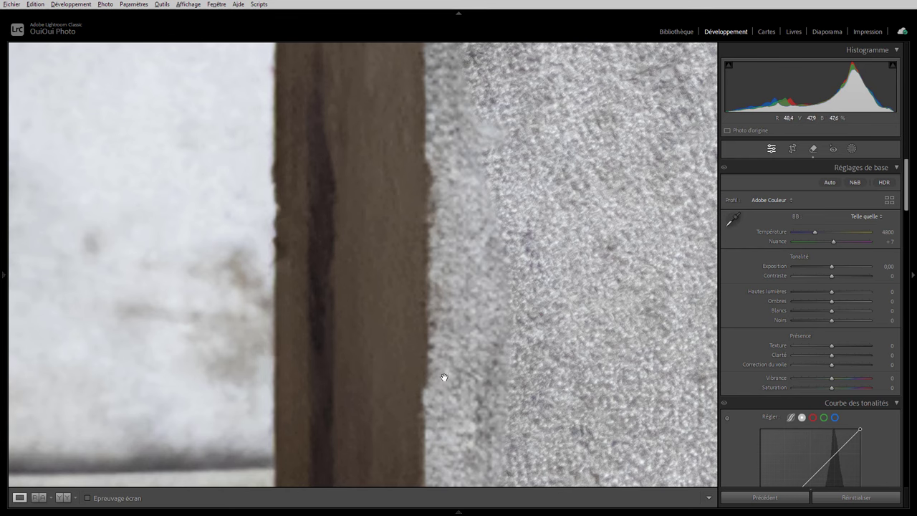
{"action": "left_click", "coordinate": [641, 267]}
{"action": "key", "text": "ctrl+minus"}
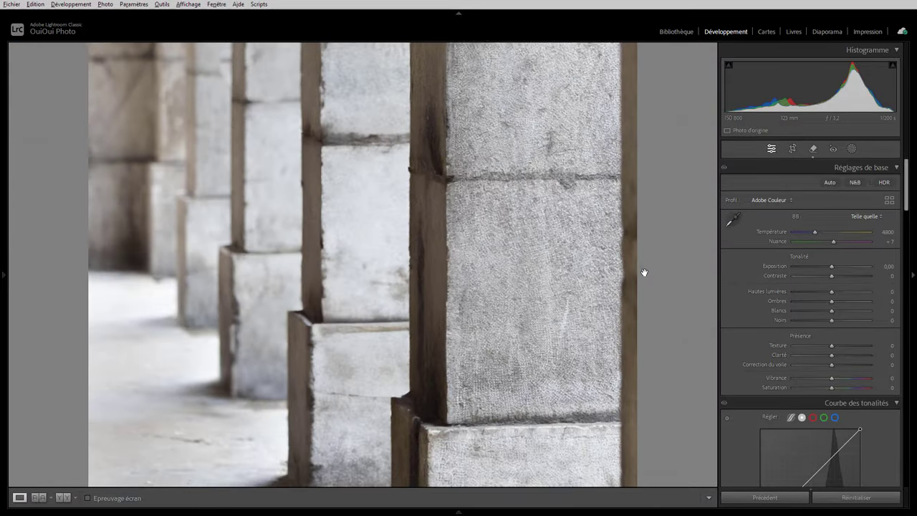
{"action": "key", "text": "ctrl+minus"}
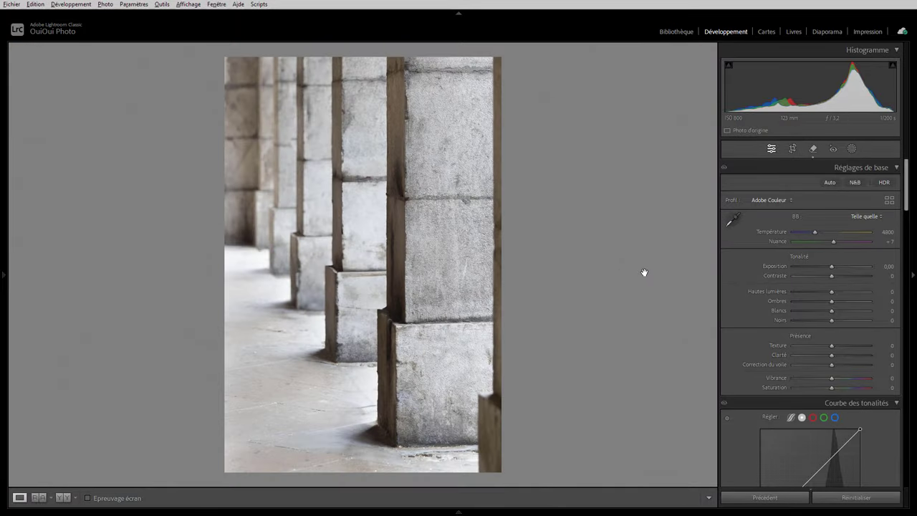